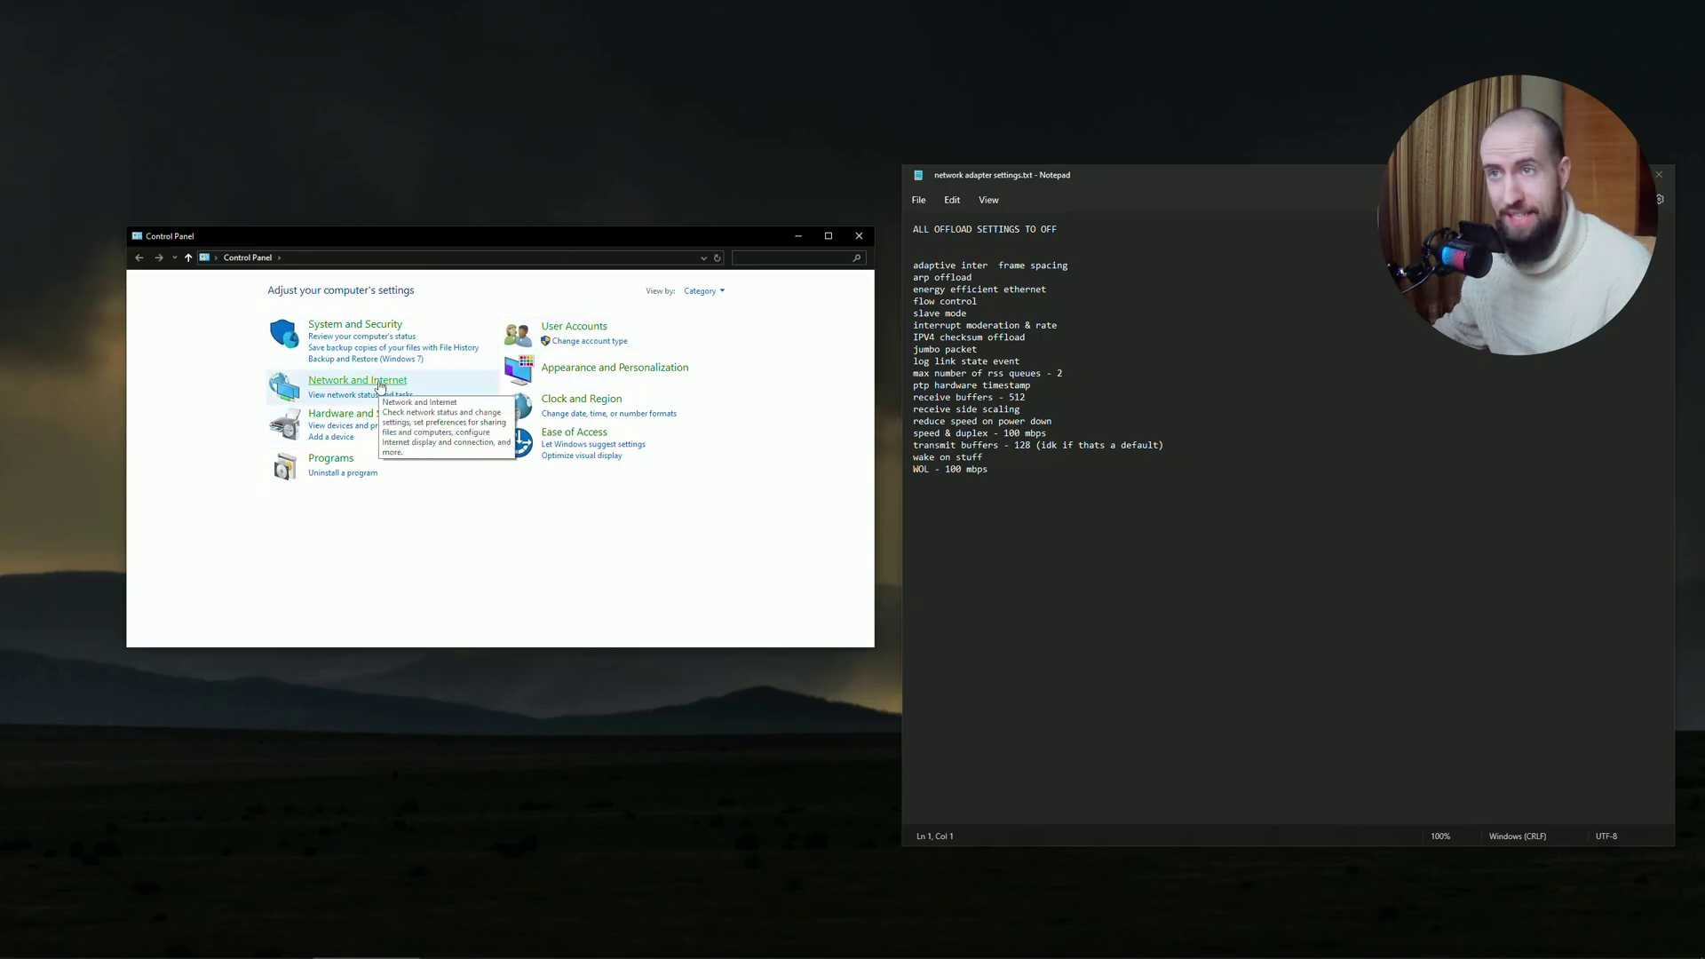
Open the Ethernet connection's Properties from Network and Sharing Center's adapter settings
left_click(380, 385)
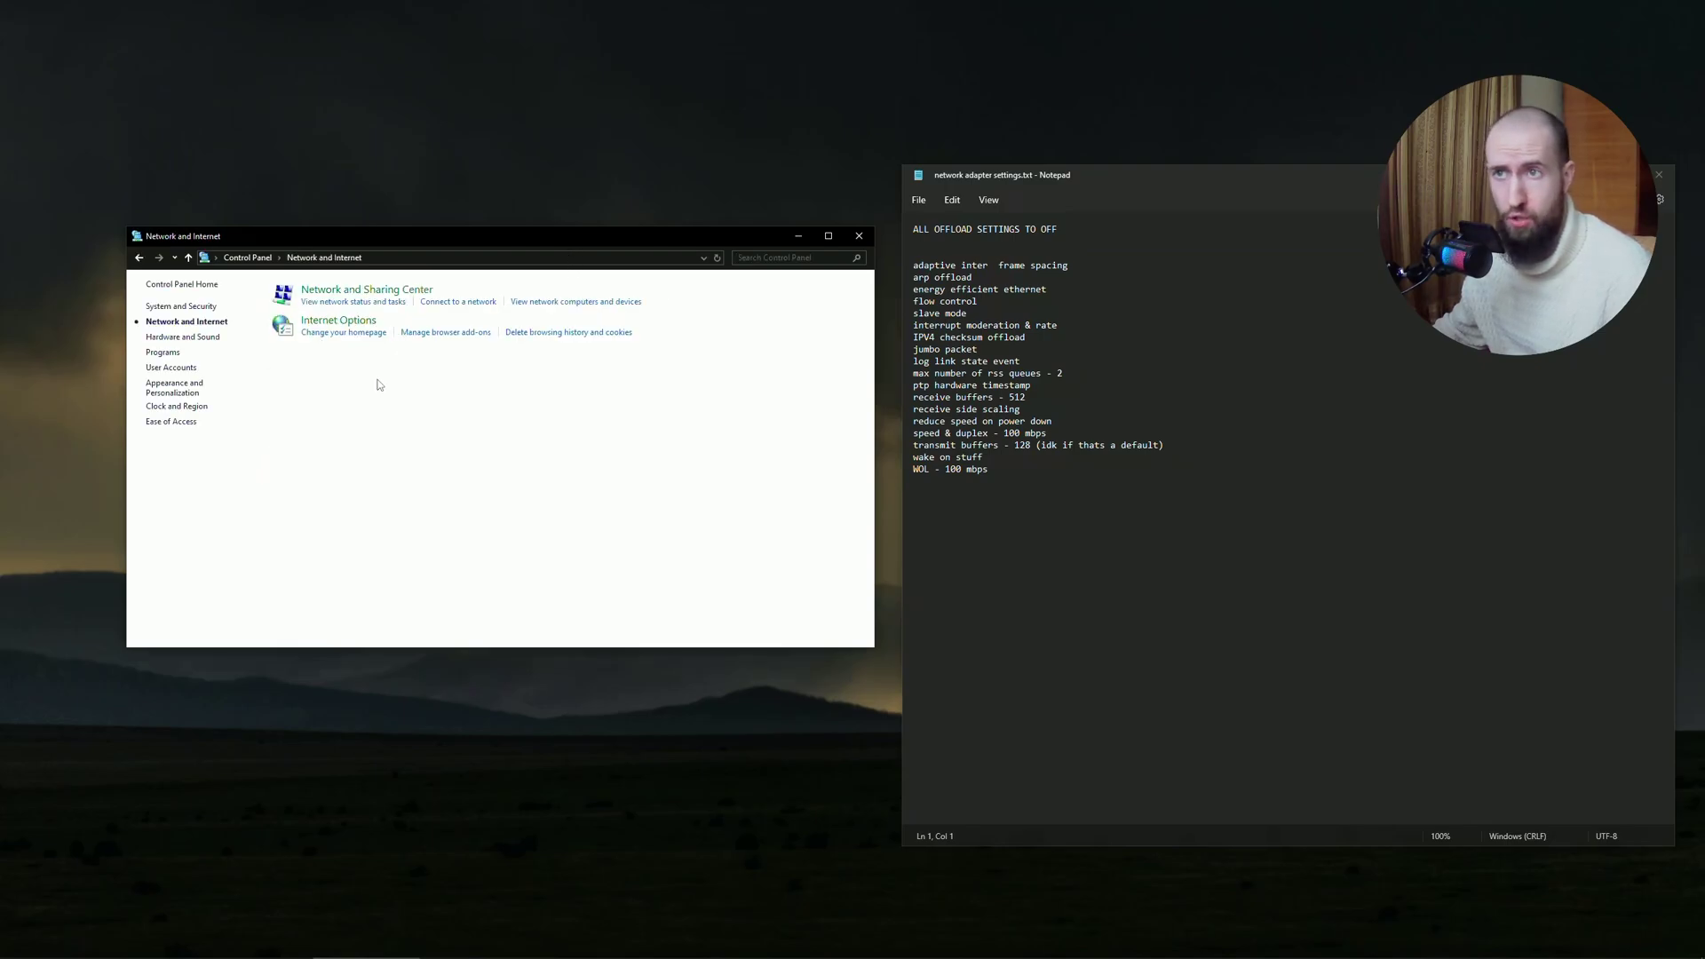
left_click(365, 294)
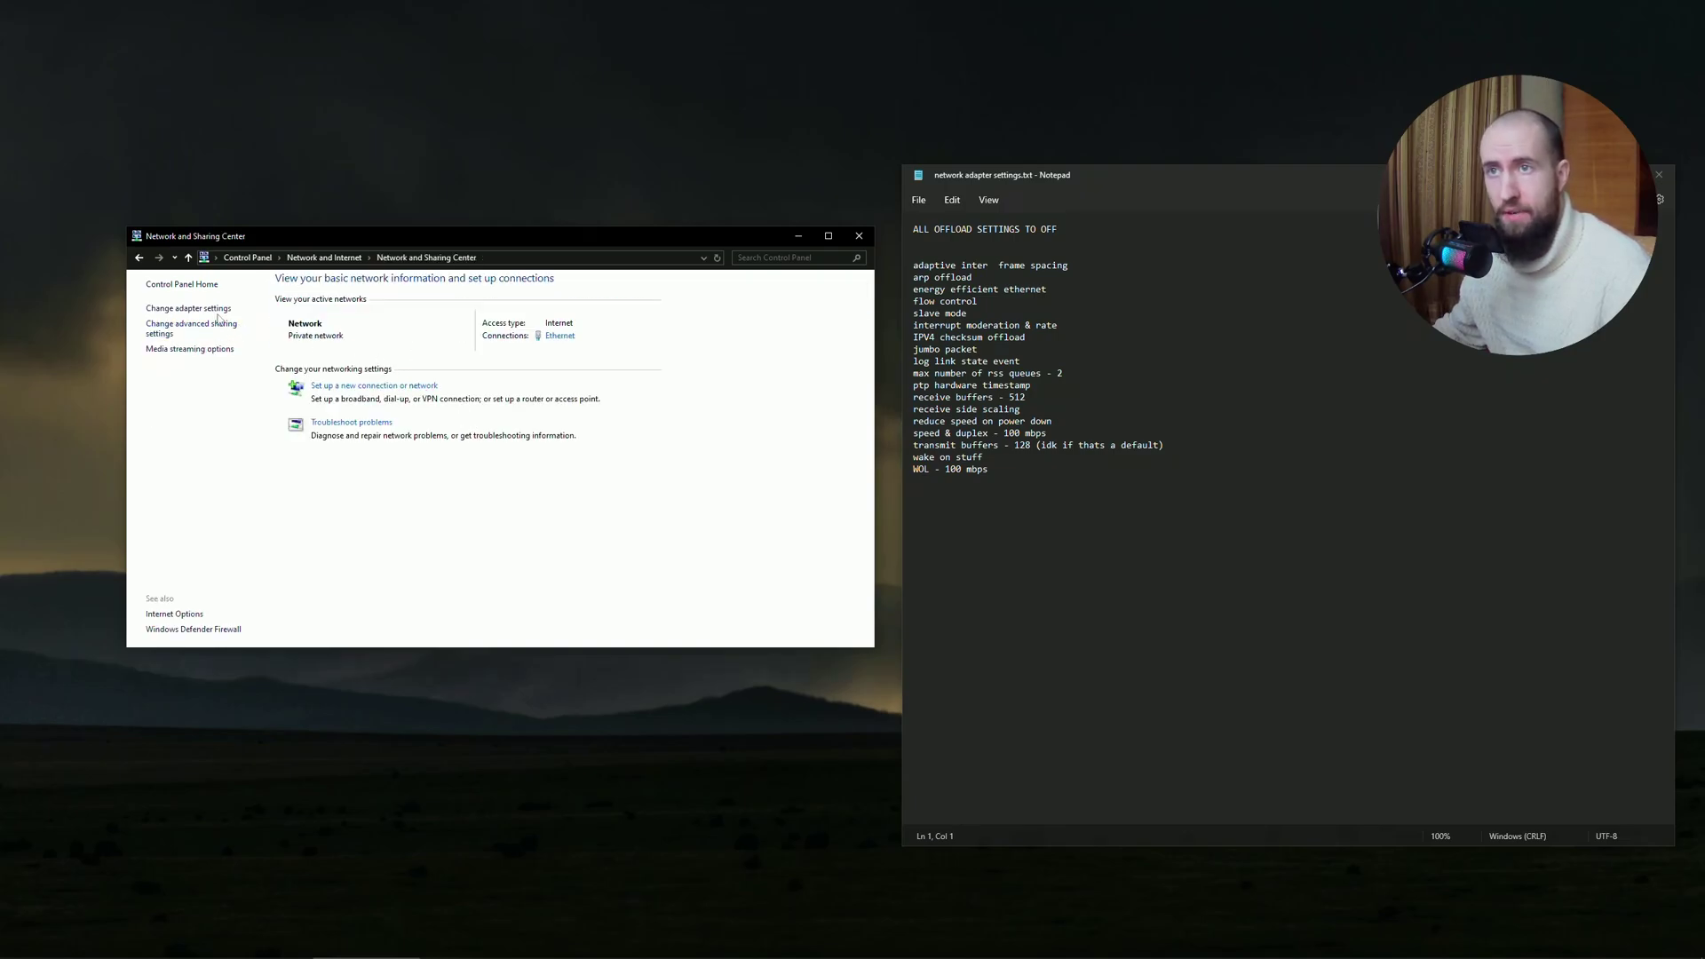
left_click(214, 307)
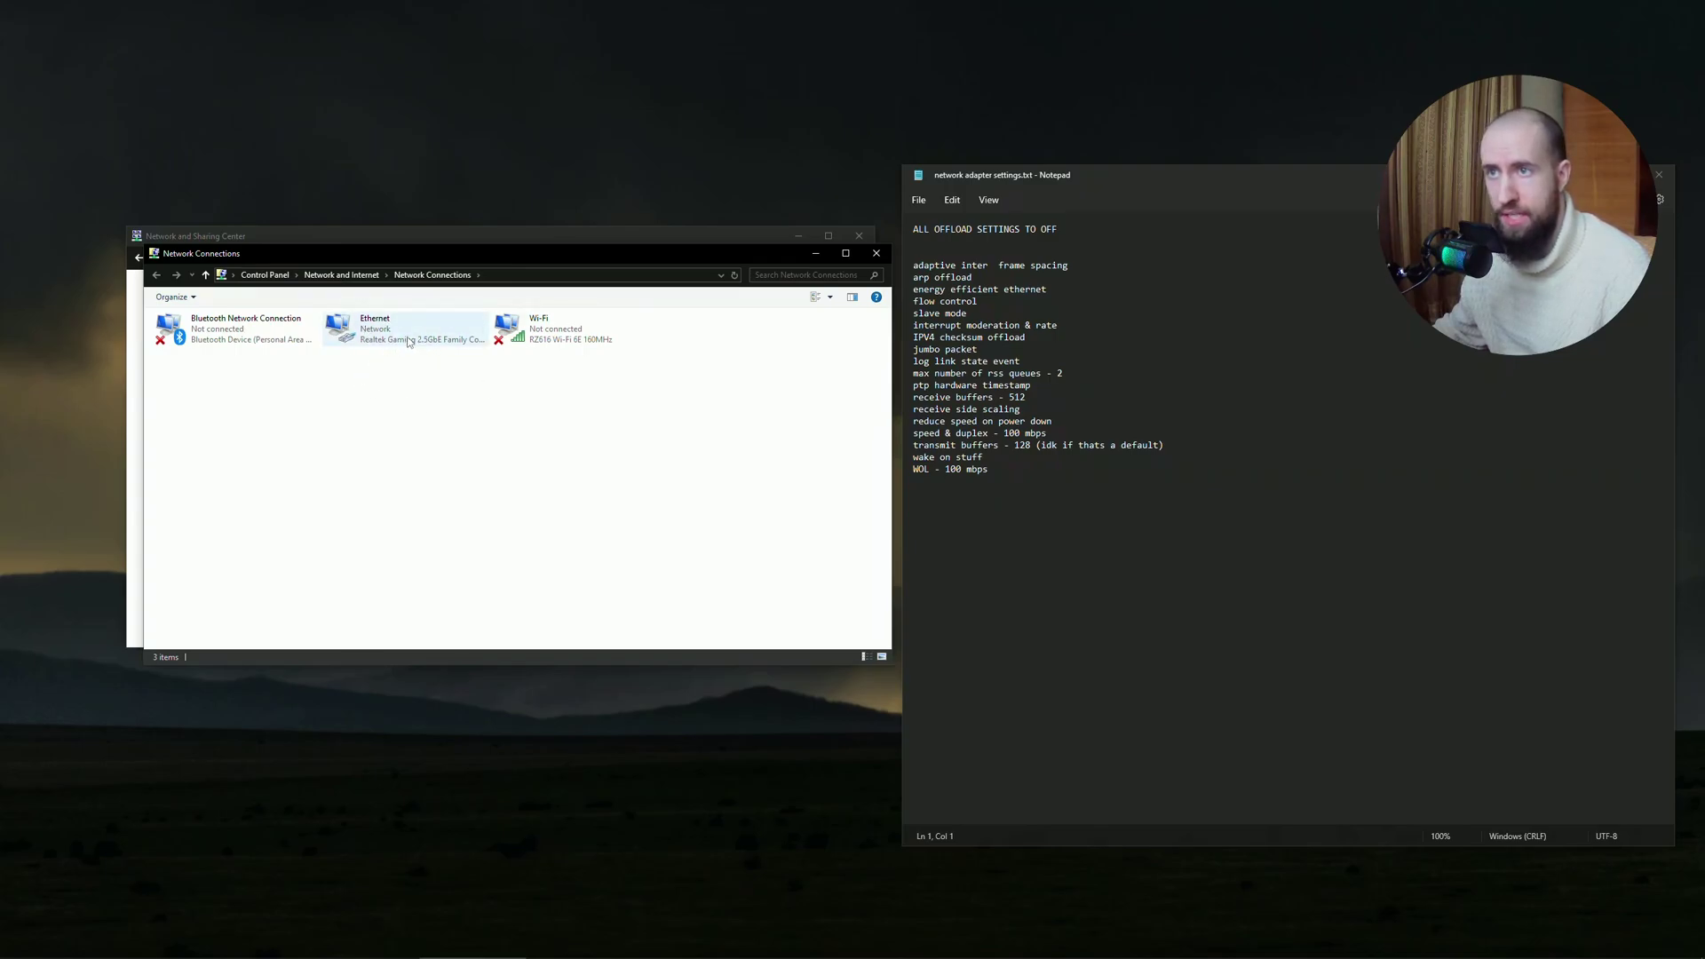
right_click(409, 327)
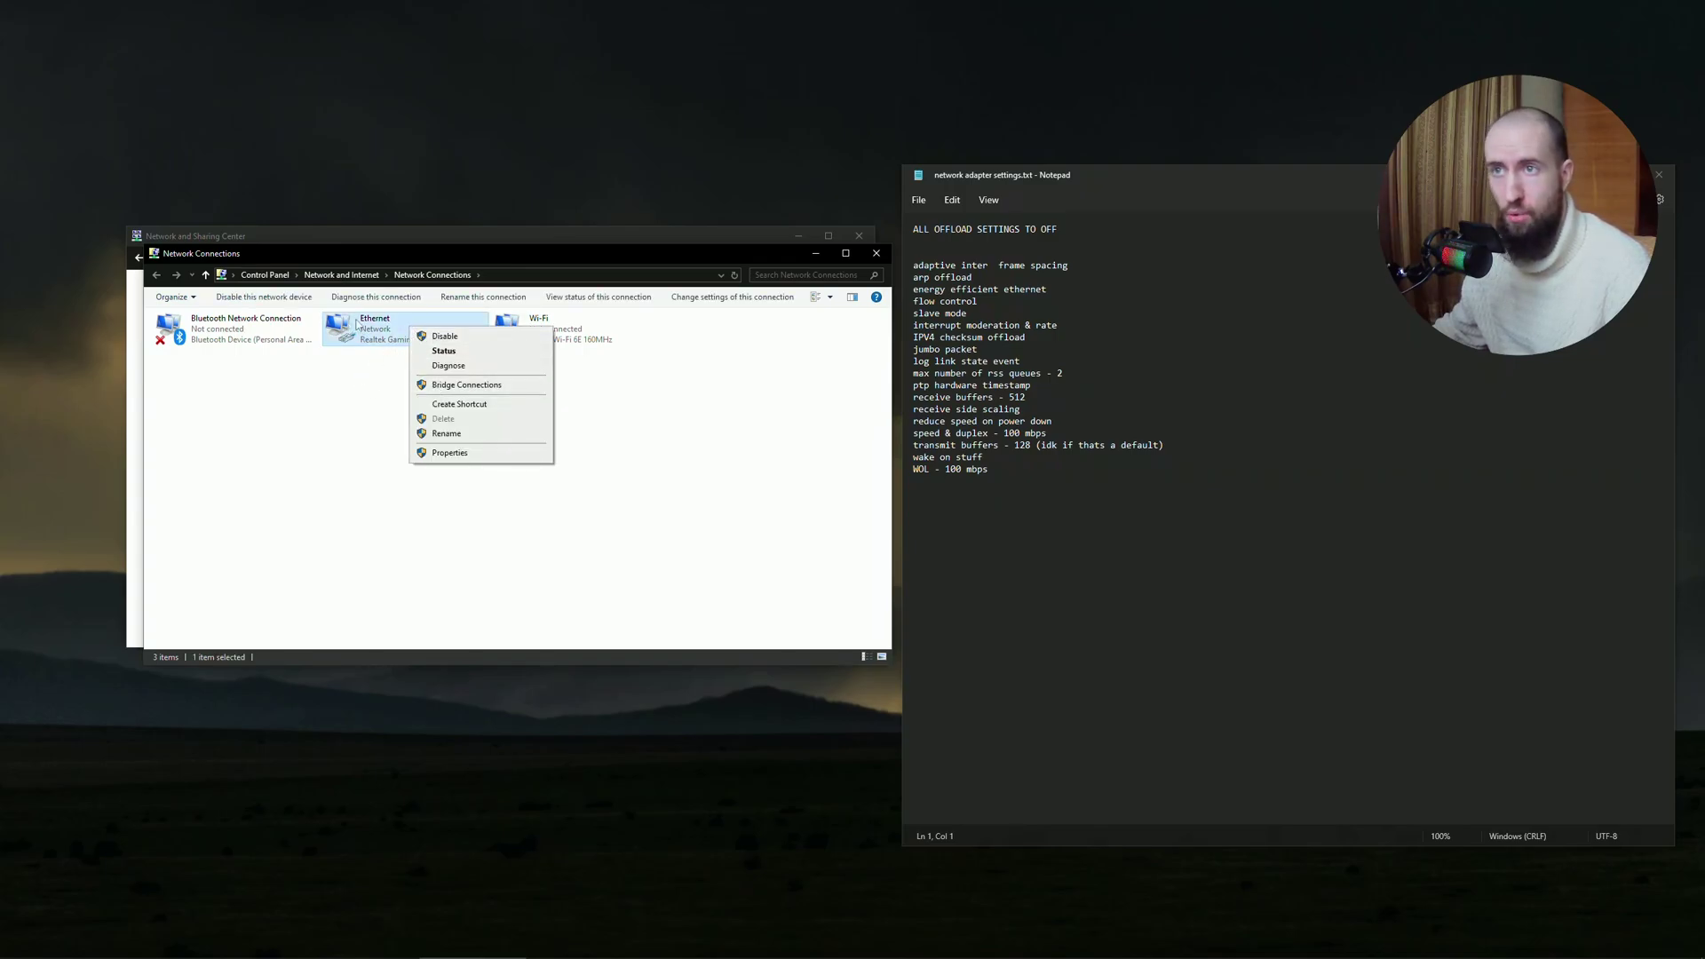
left_click(449, 452)
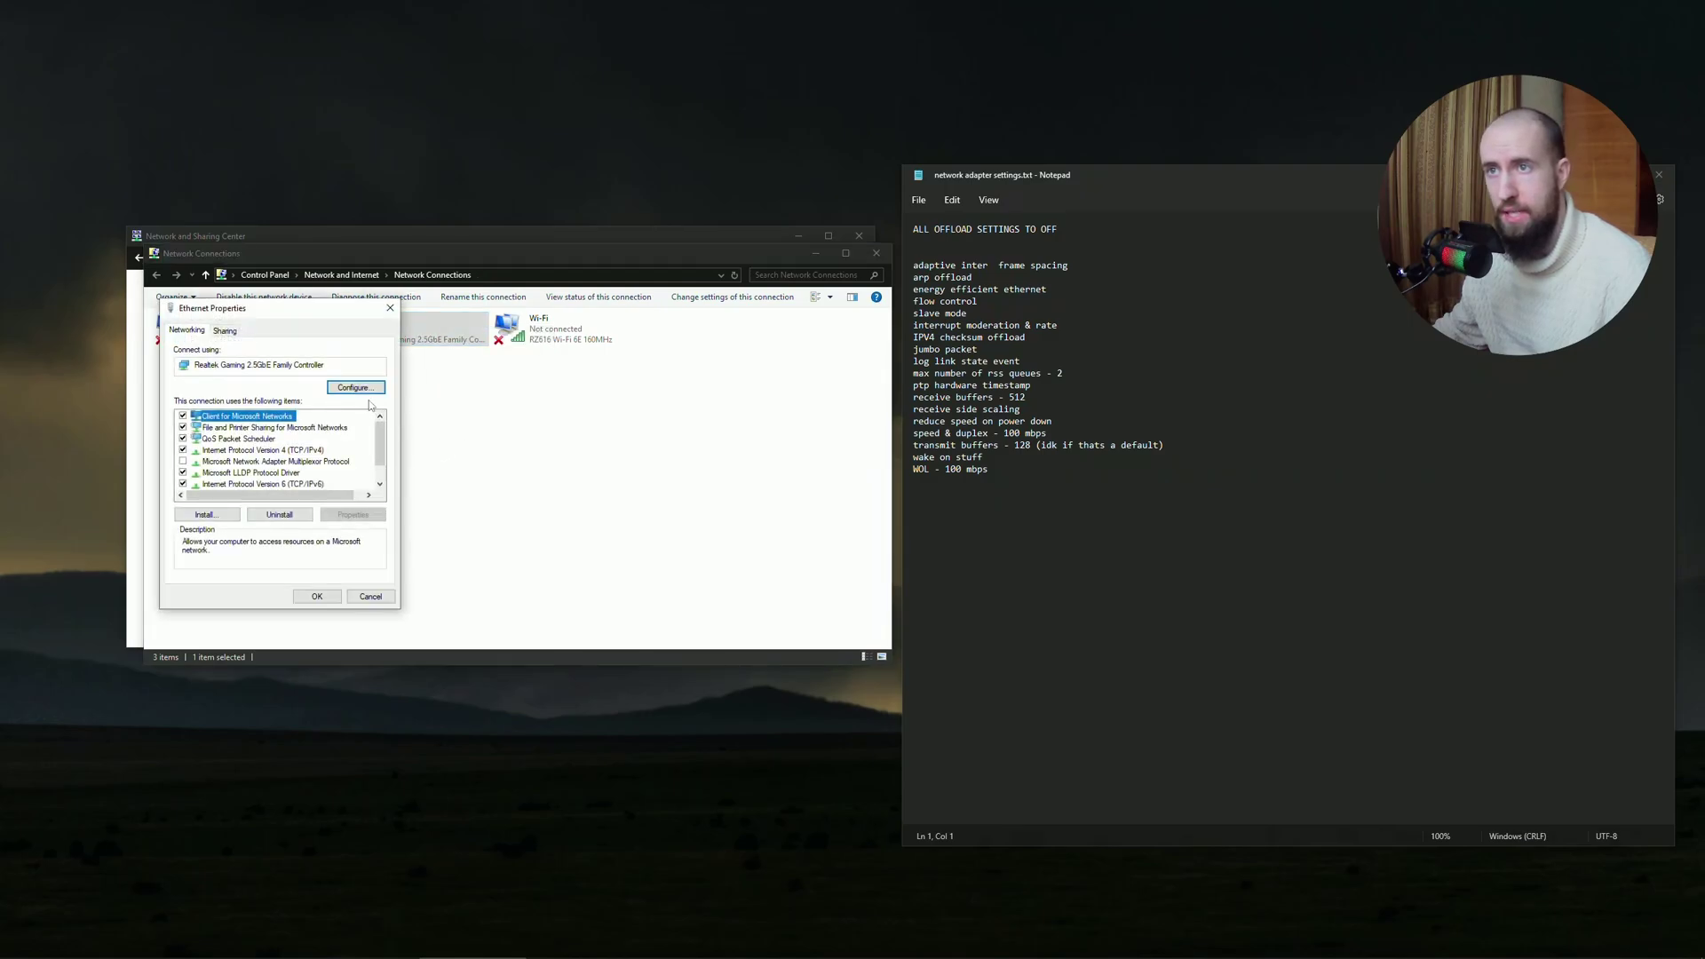
Show the Realtek controller's Advanced property list and move its dialog right
left_click(358, 388)
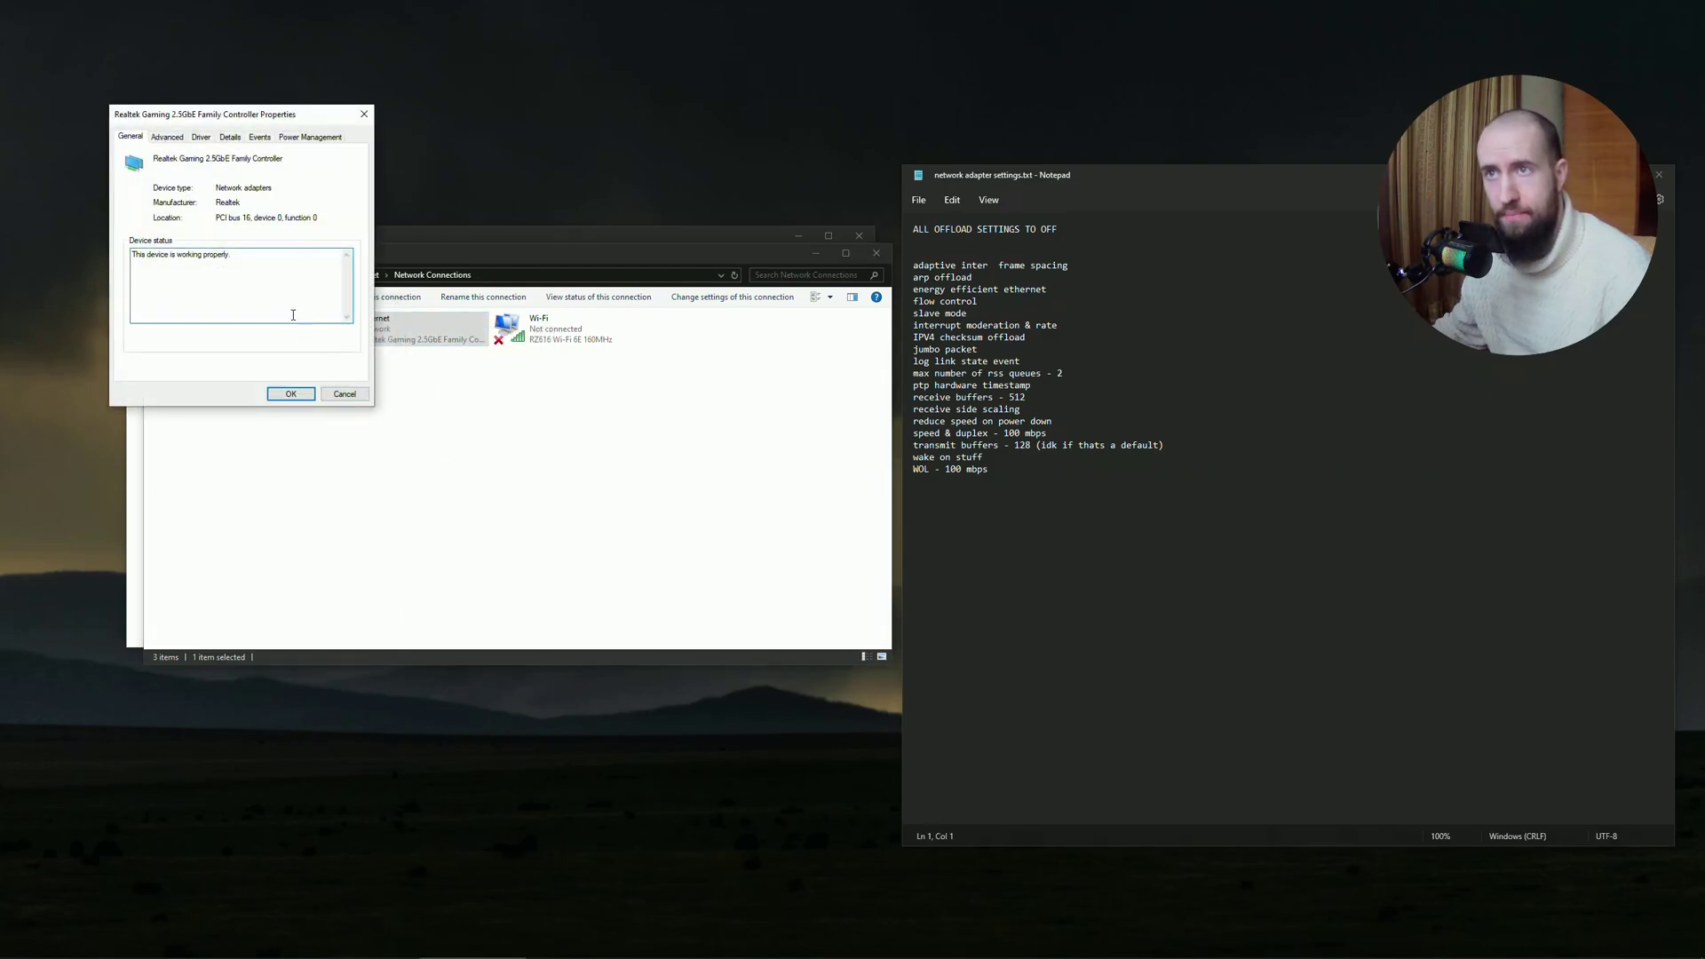
left_click(169, 138)
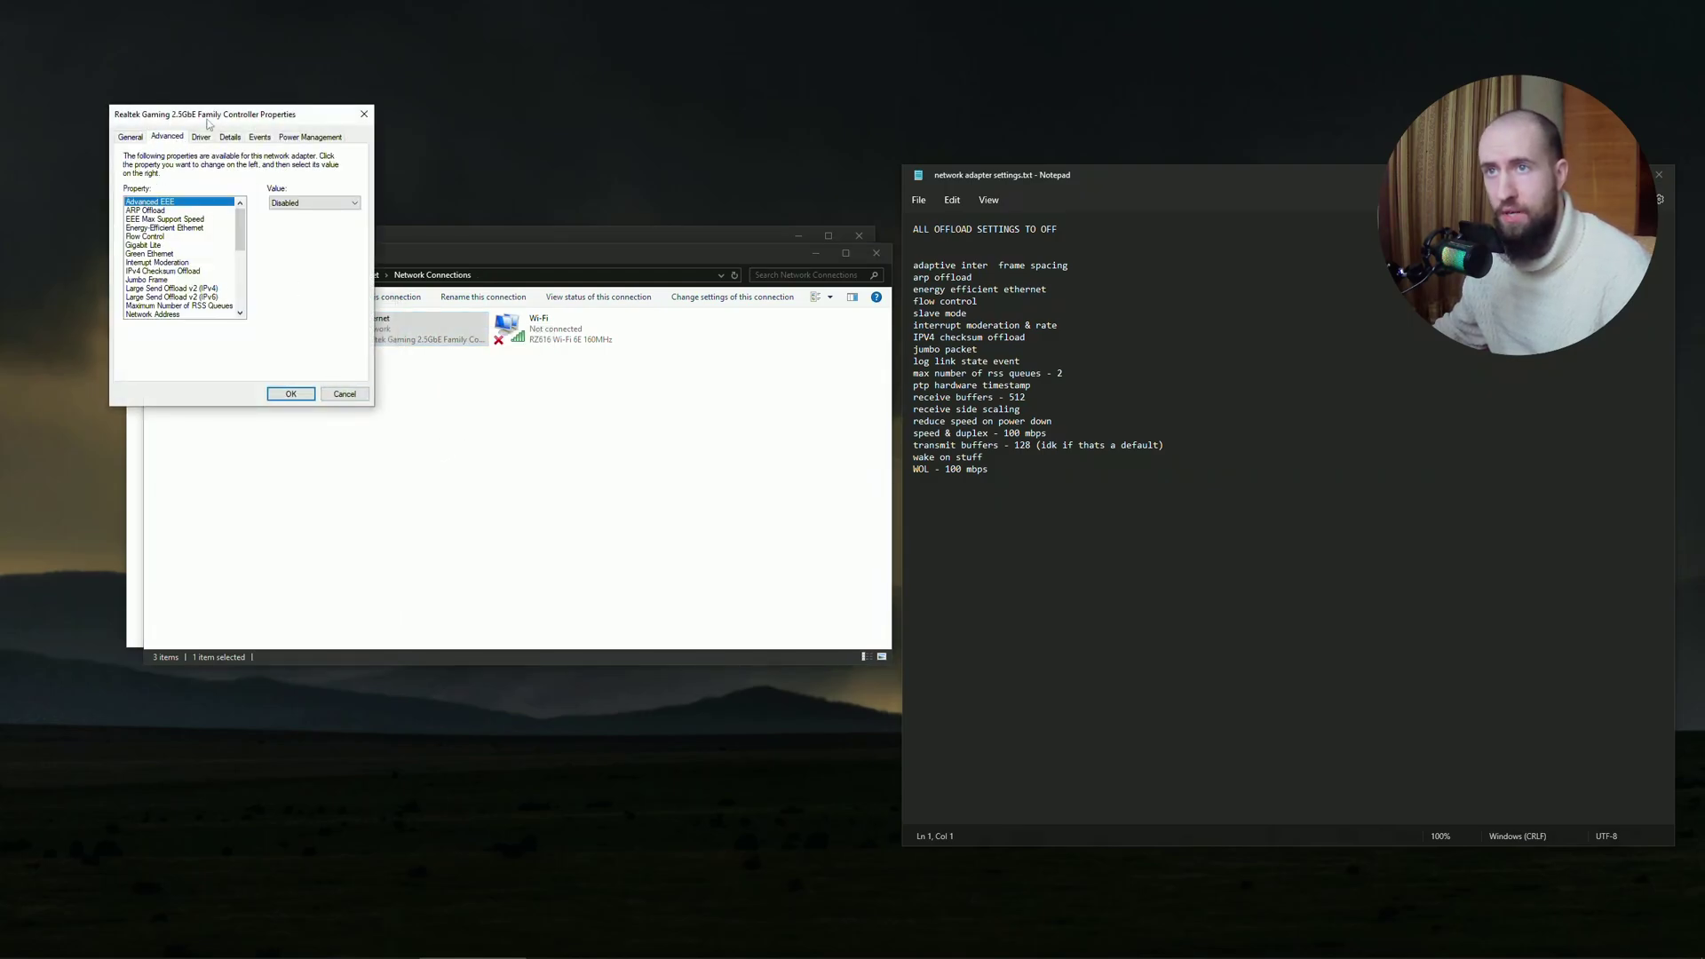
left_click_drag(210, 121, 734, 311)
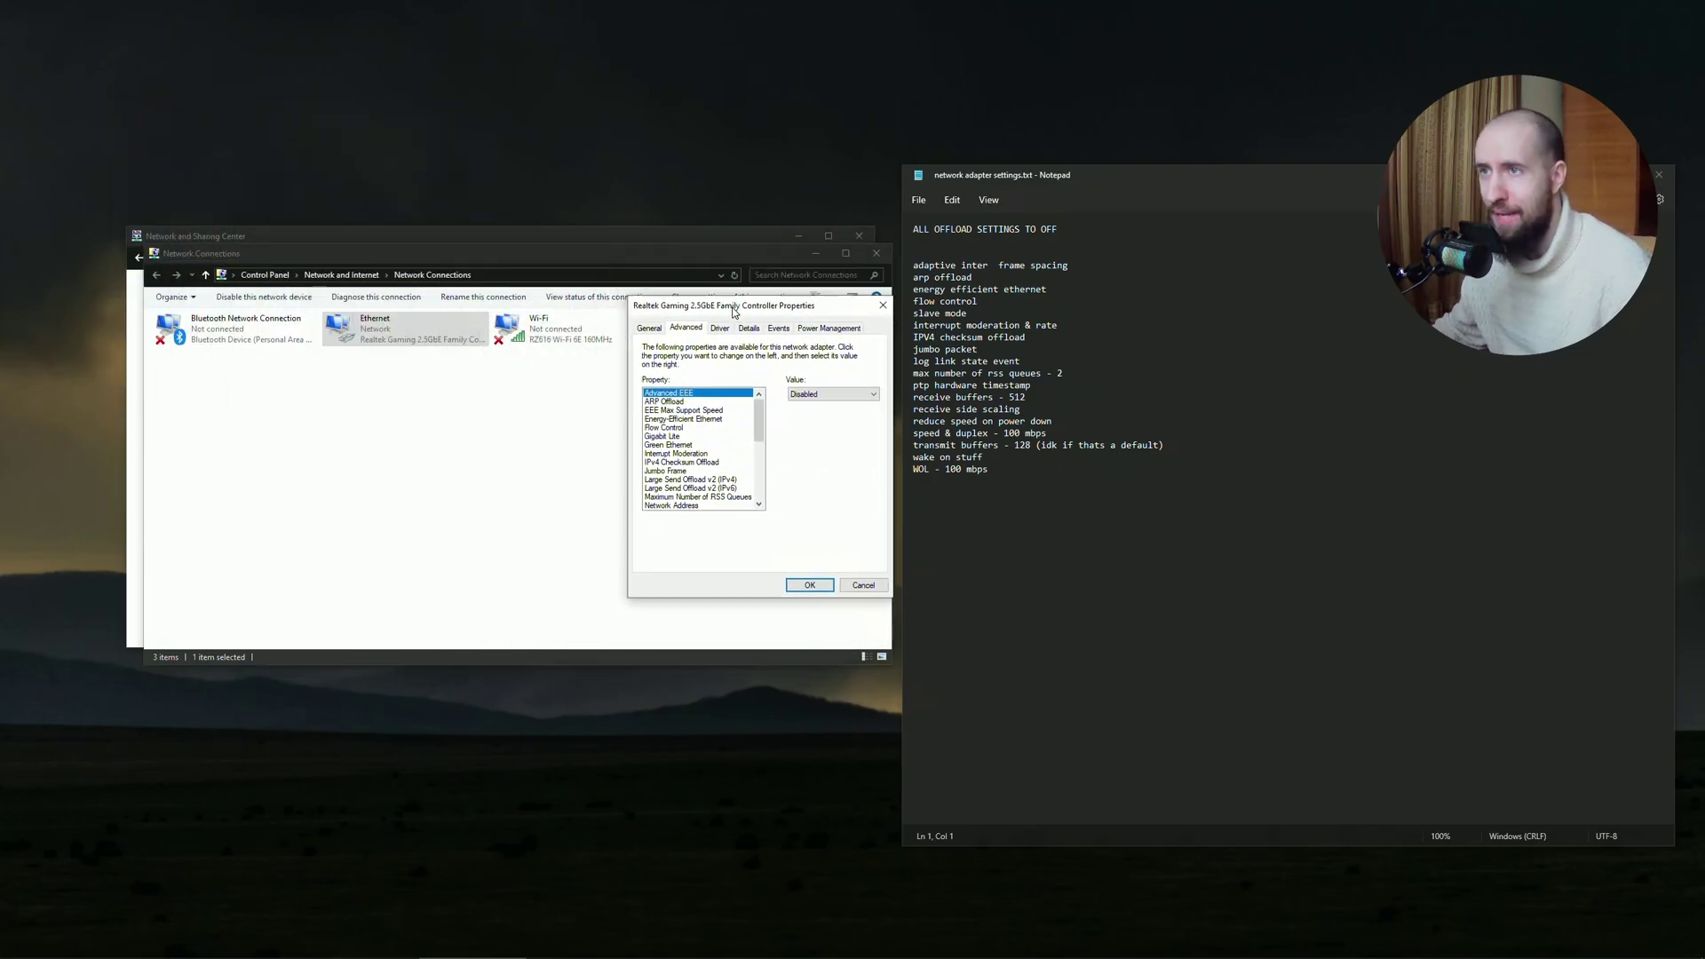
Place the adapter properties beside the Notepad list, selecting ARP Offload
left_click_drag(755, 251, 590, 262)
left_click_drag(761, 243, 591, 265)
mouse_move(804, 313)
left_mouse_down()
mouse_move(840, 410)
mouse_move(1411, 240)
left_mouse_up()
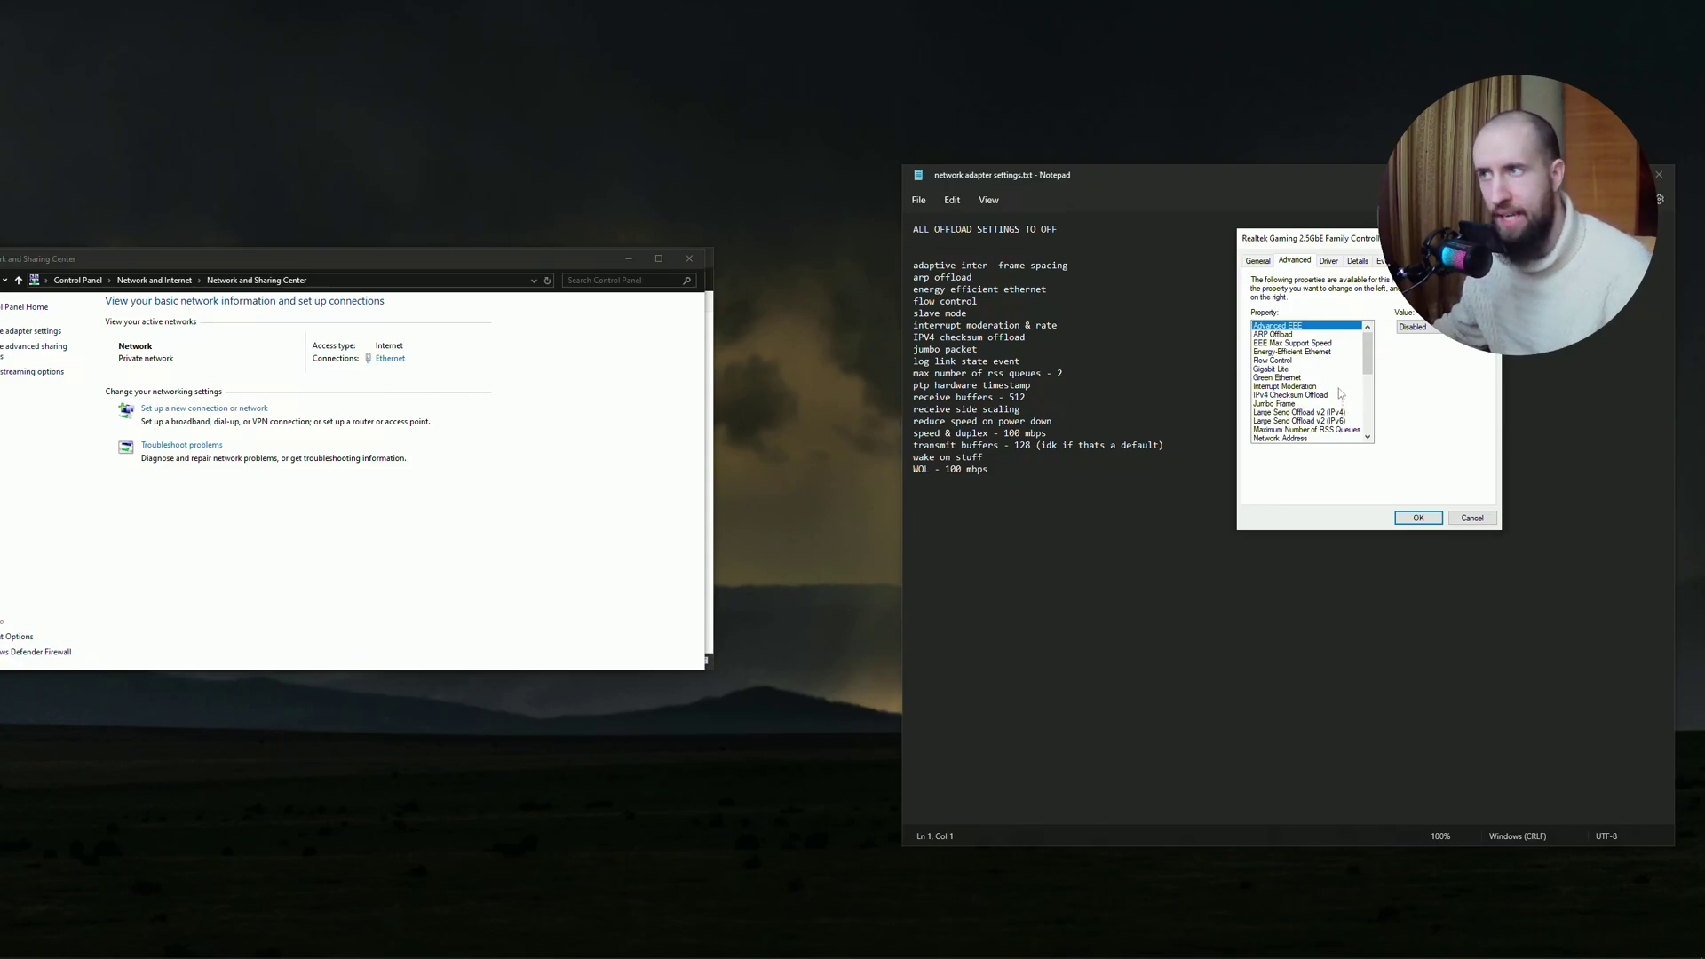
left_click(1286, 336)
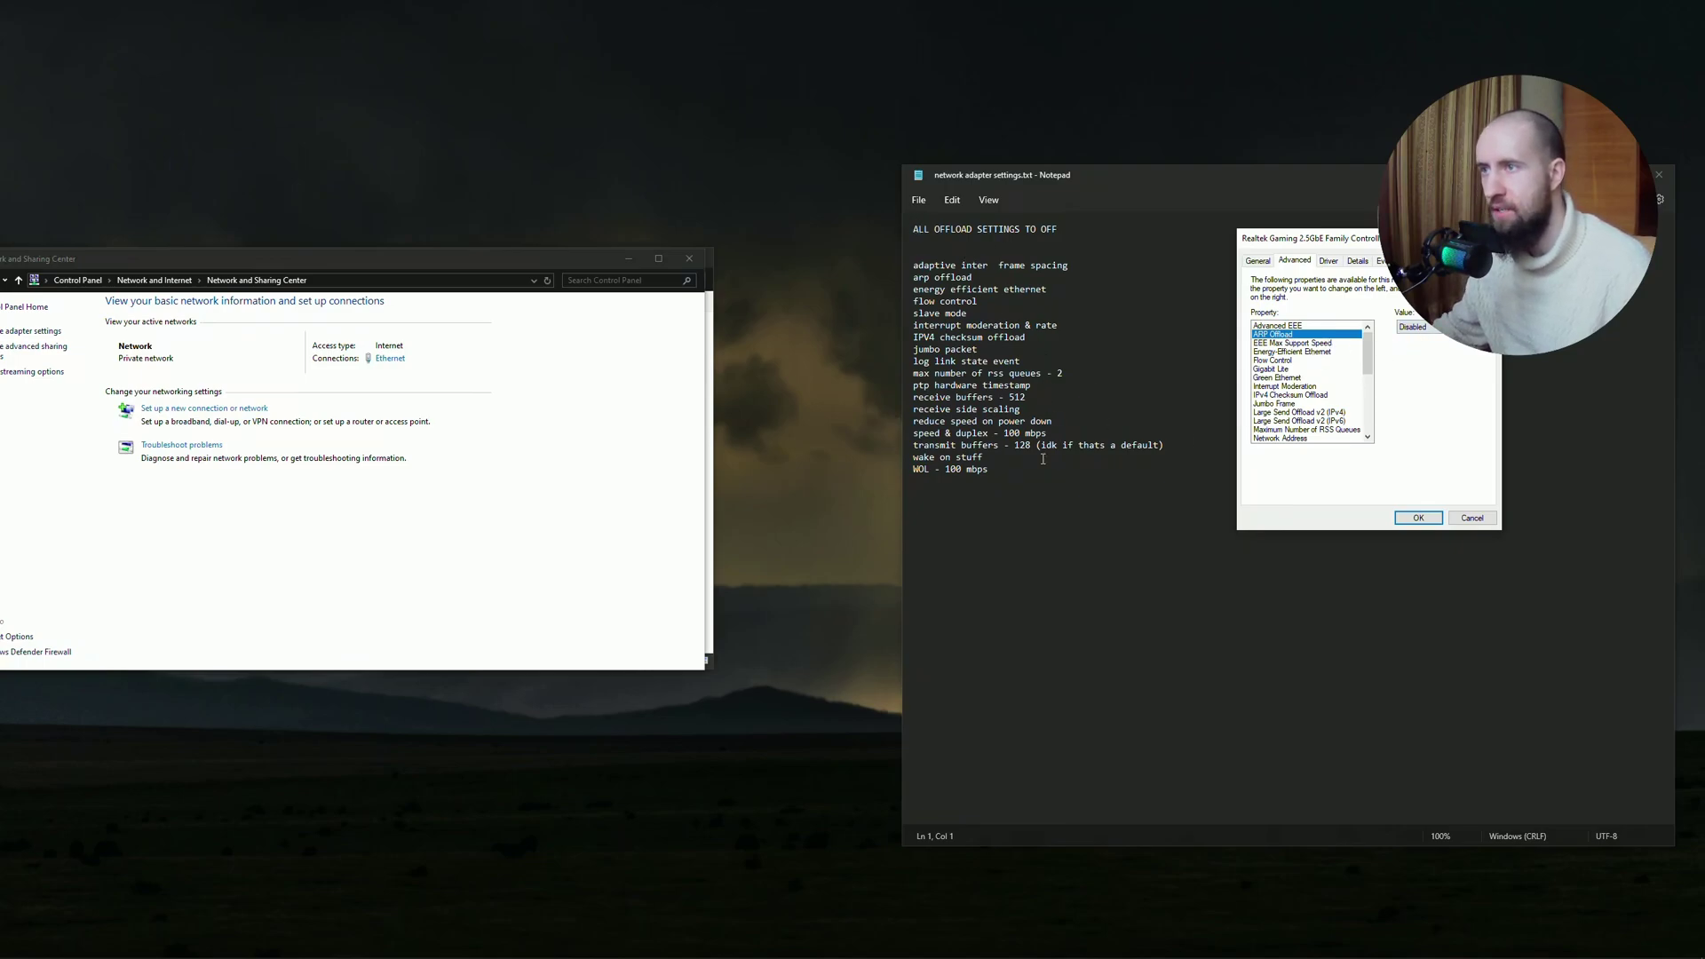
left_click_drag(1036, 461, 914, 229)
left_click(1291, 410)
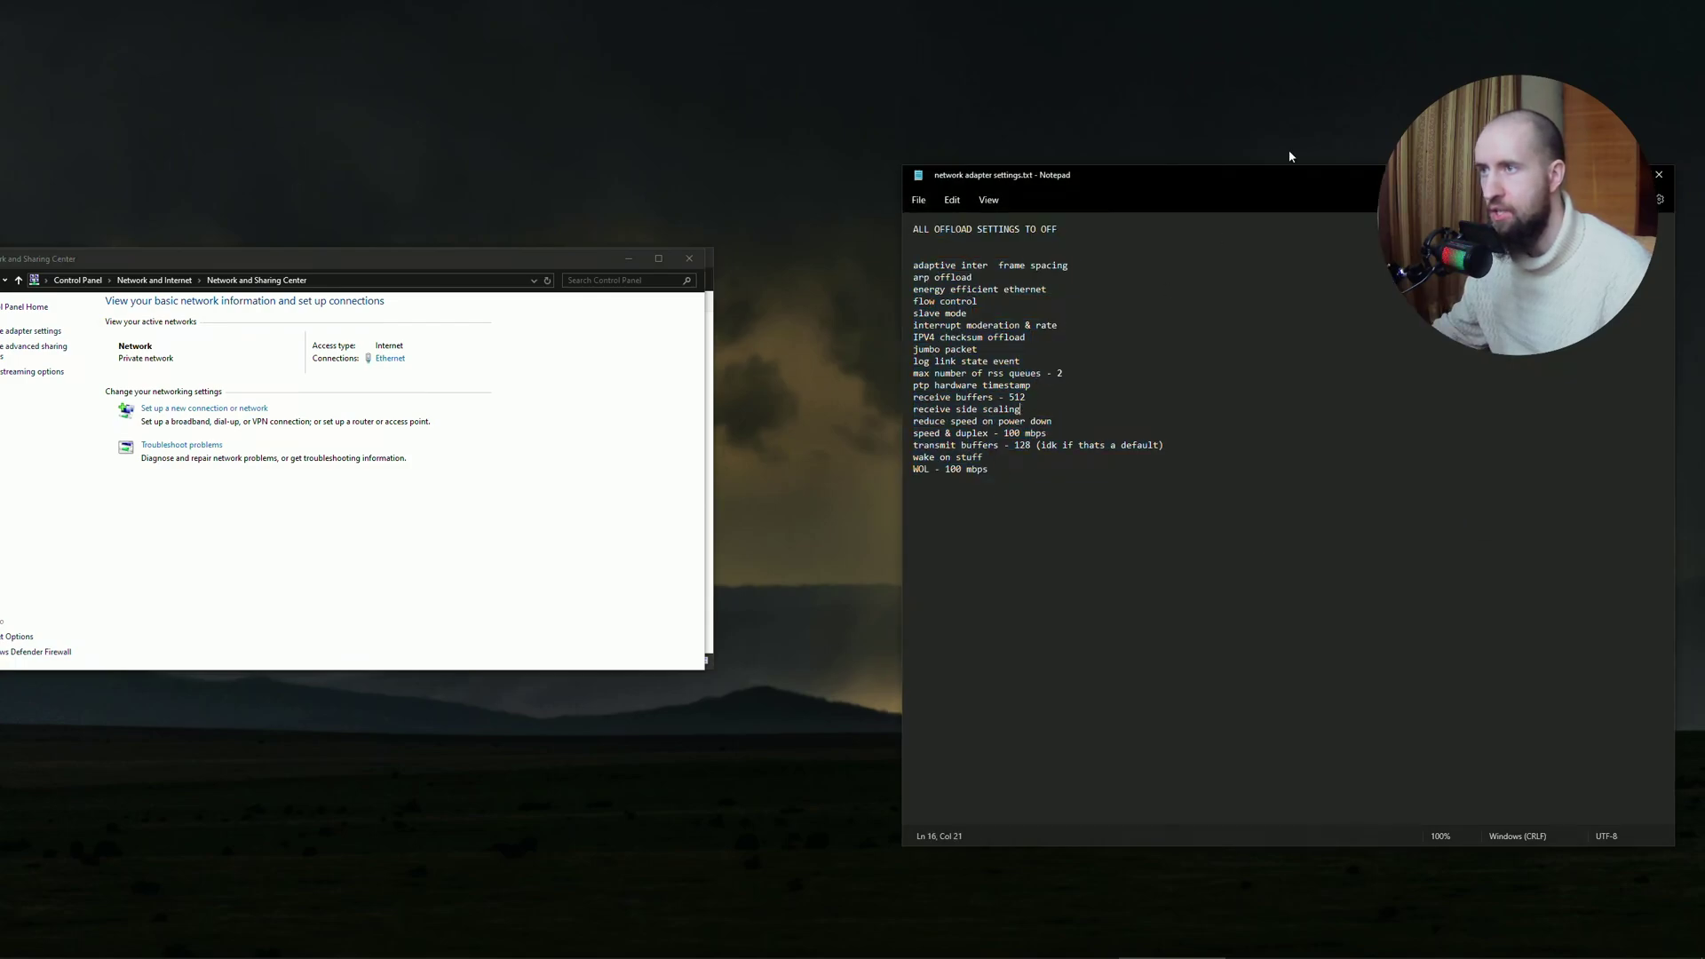
Line up the Notepad list beside the adapter properties, checking the transmit buffers value 128
left_click_drag(1266, 187, 1089, 170)
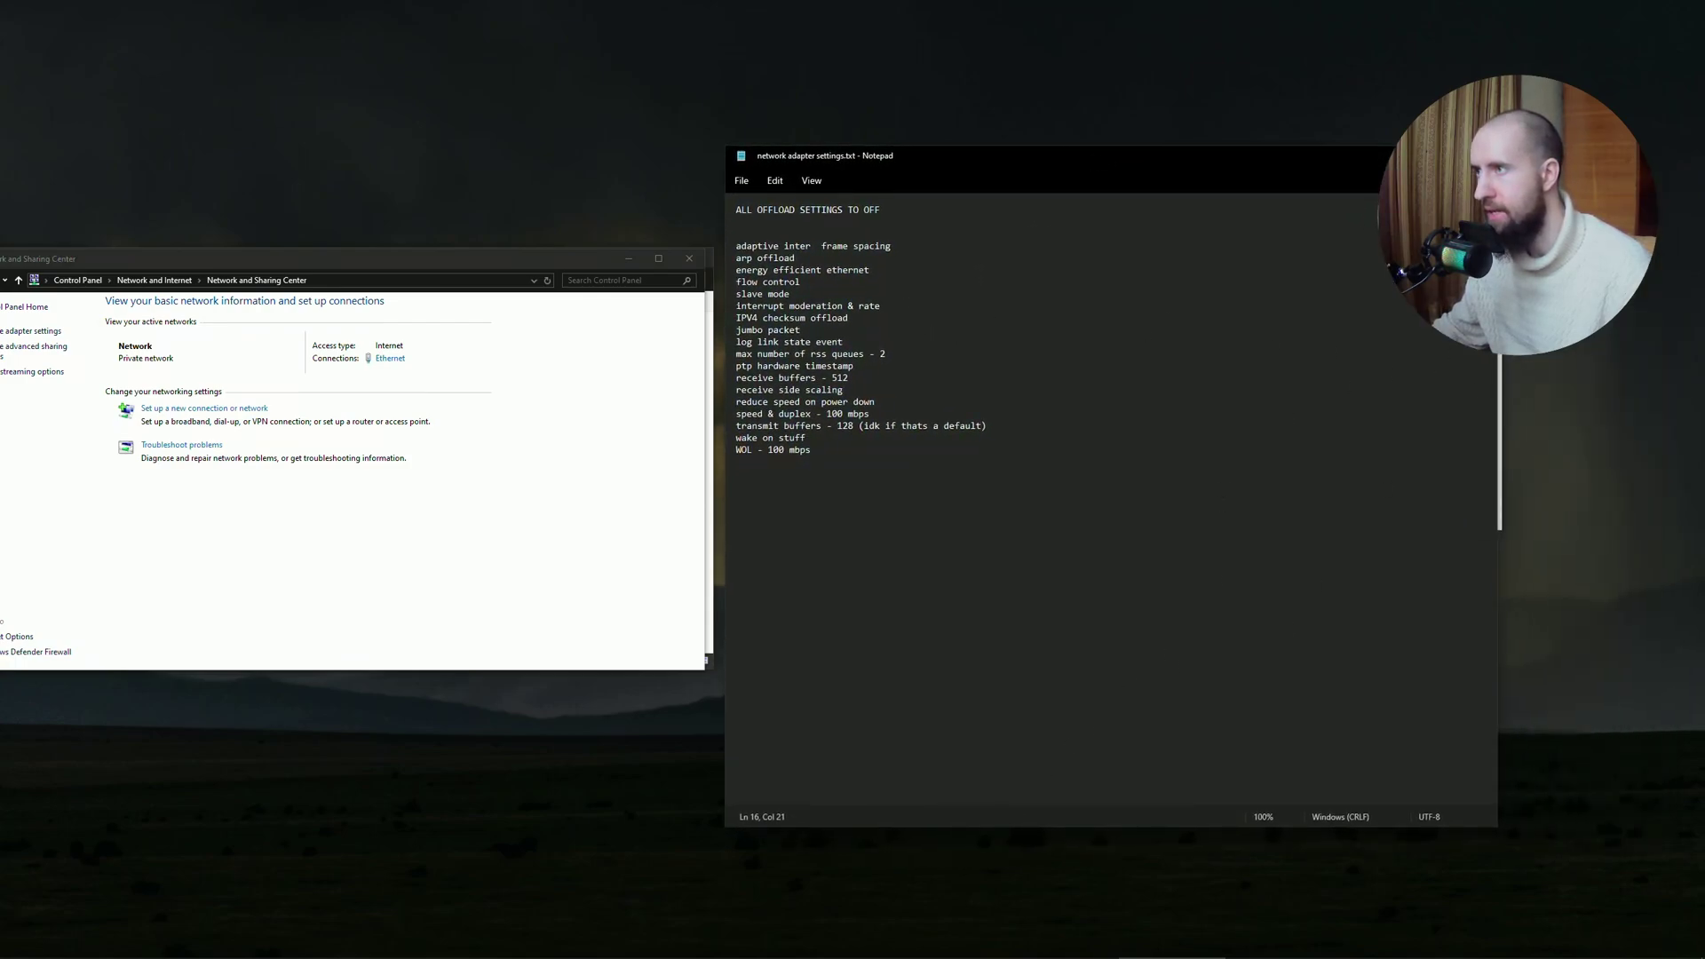
left_click_drag(1318, 193, 1229, 211)
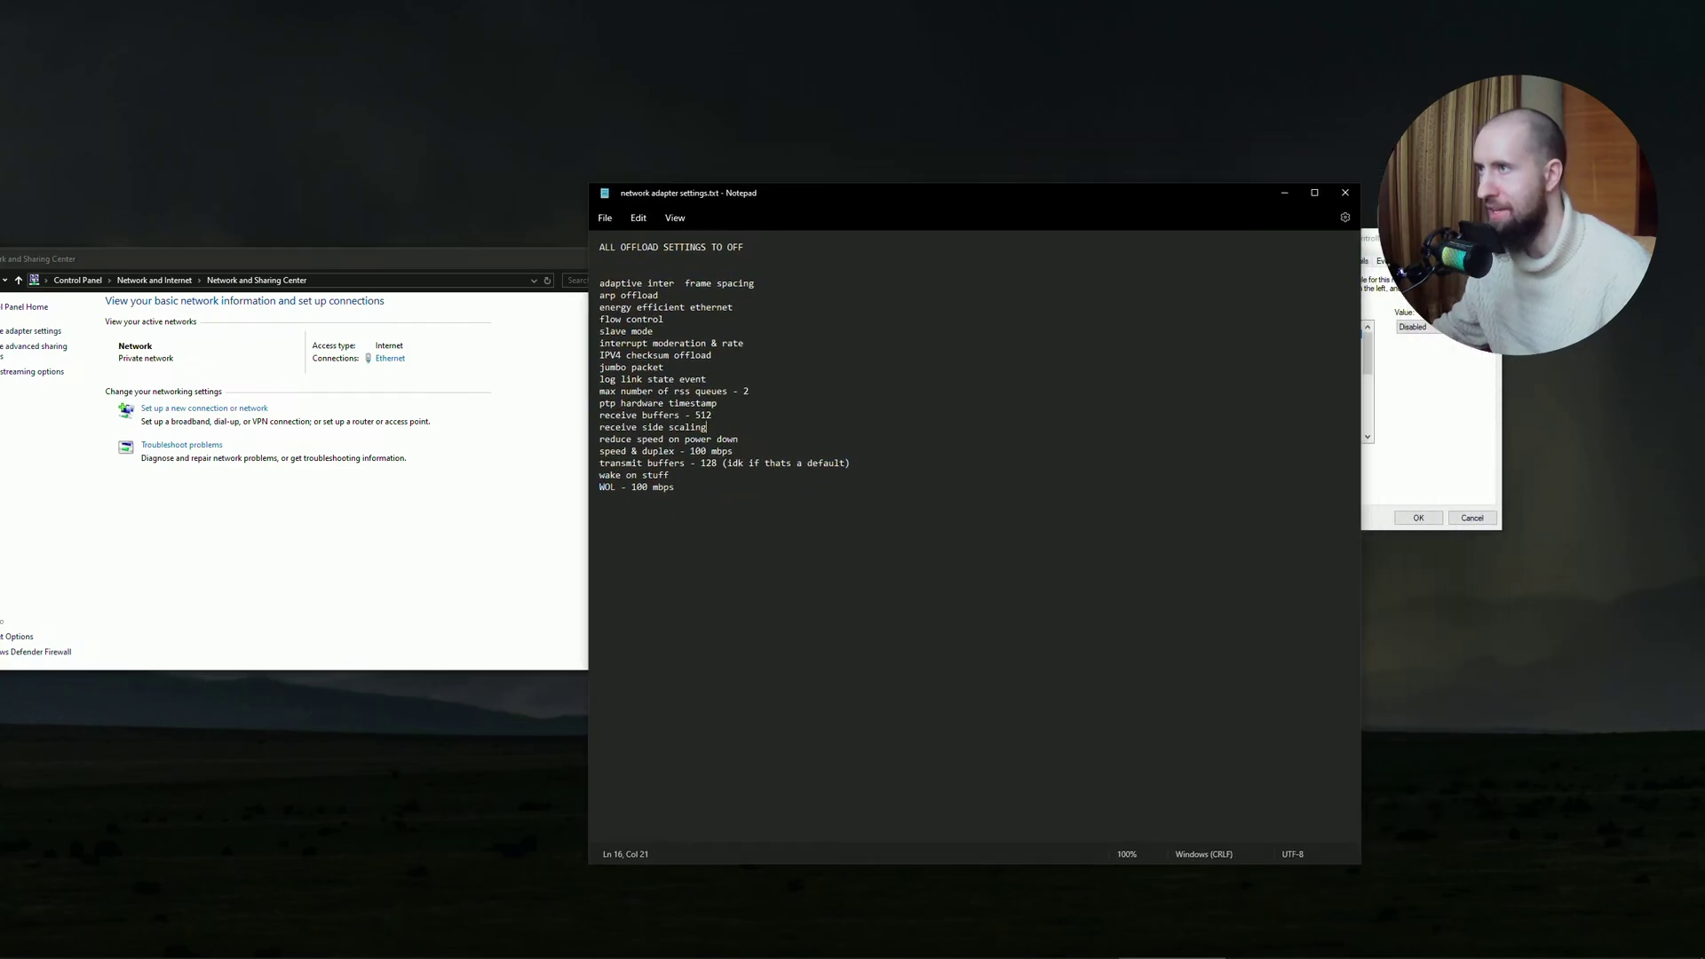
left_click_drag(1386, 238, 1554, 242)
left_click_drag(1058, 195, 1136, 151)
left_click_drag(1563, 240, 1594, 230)
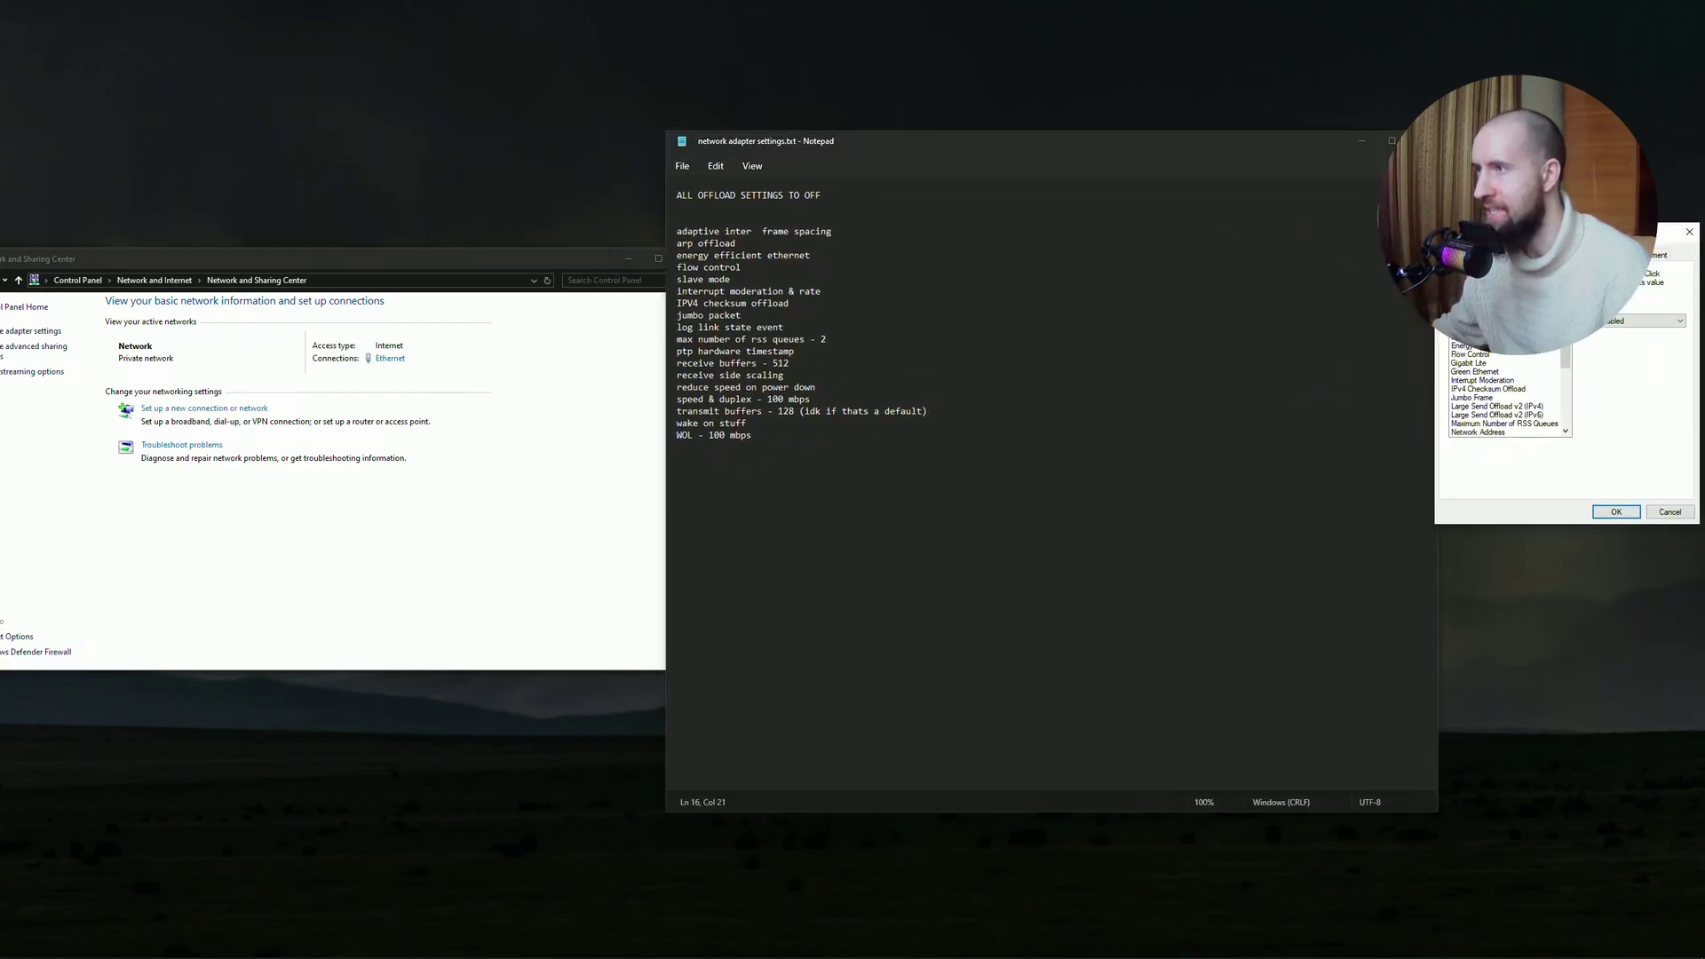
left_click_drag(1311, 143, 1283, 154)
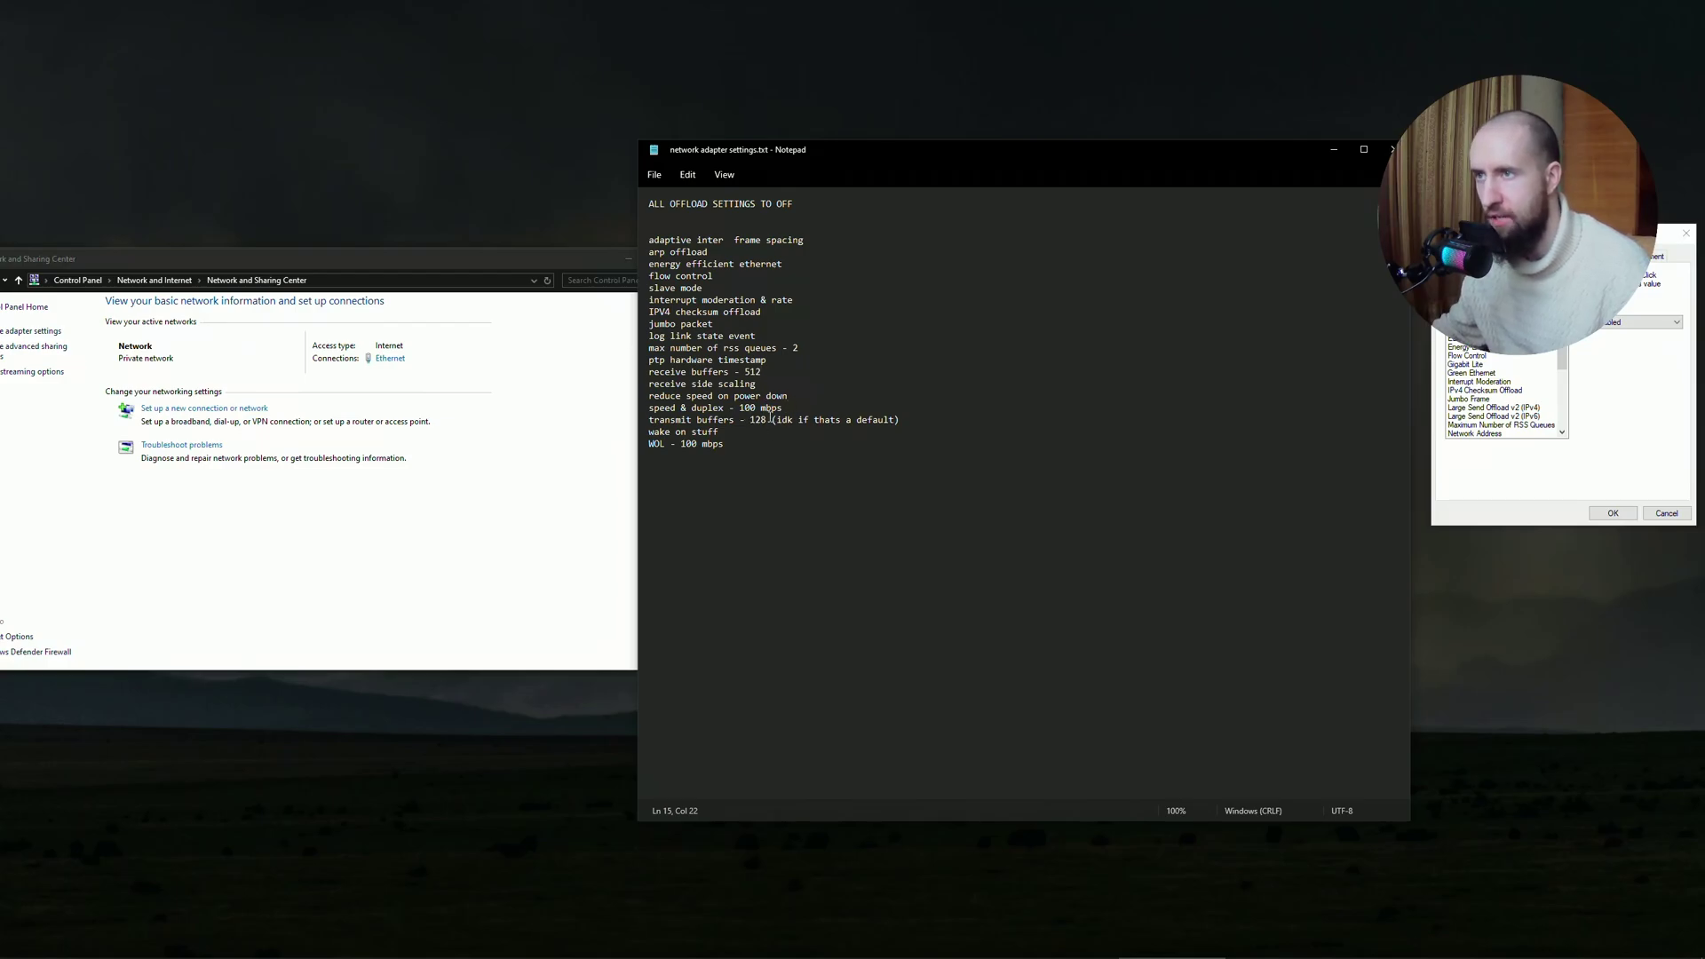
double_click(758, 420)
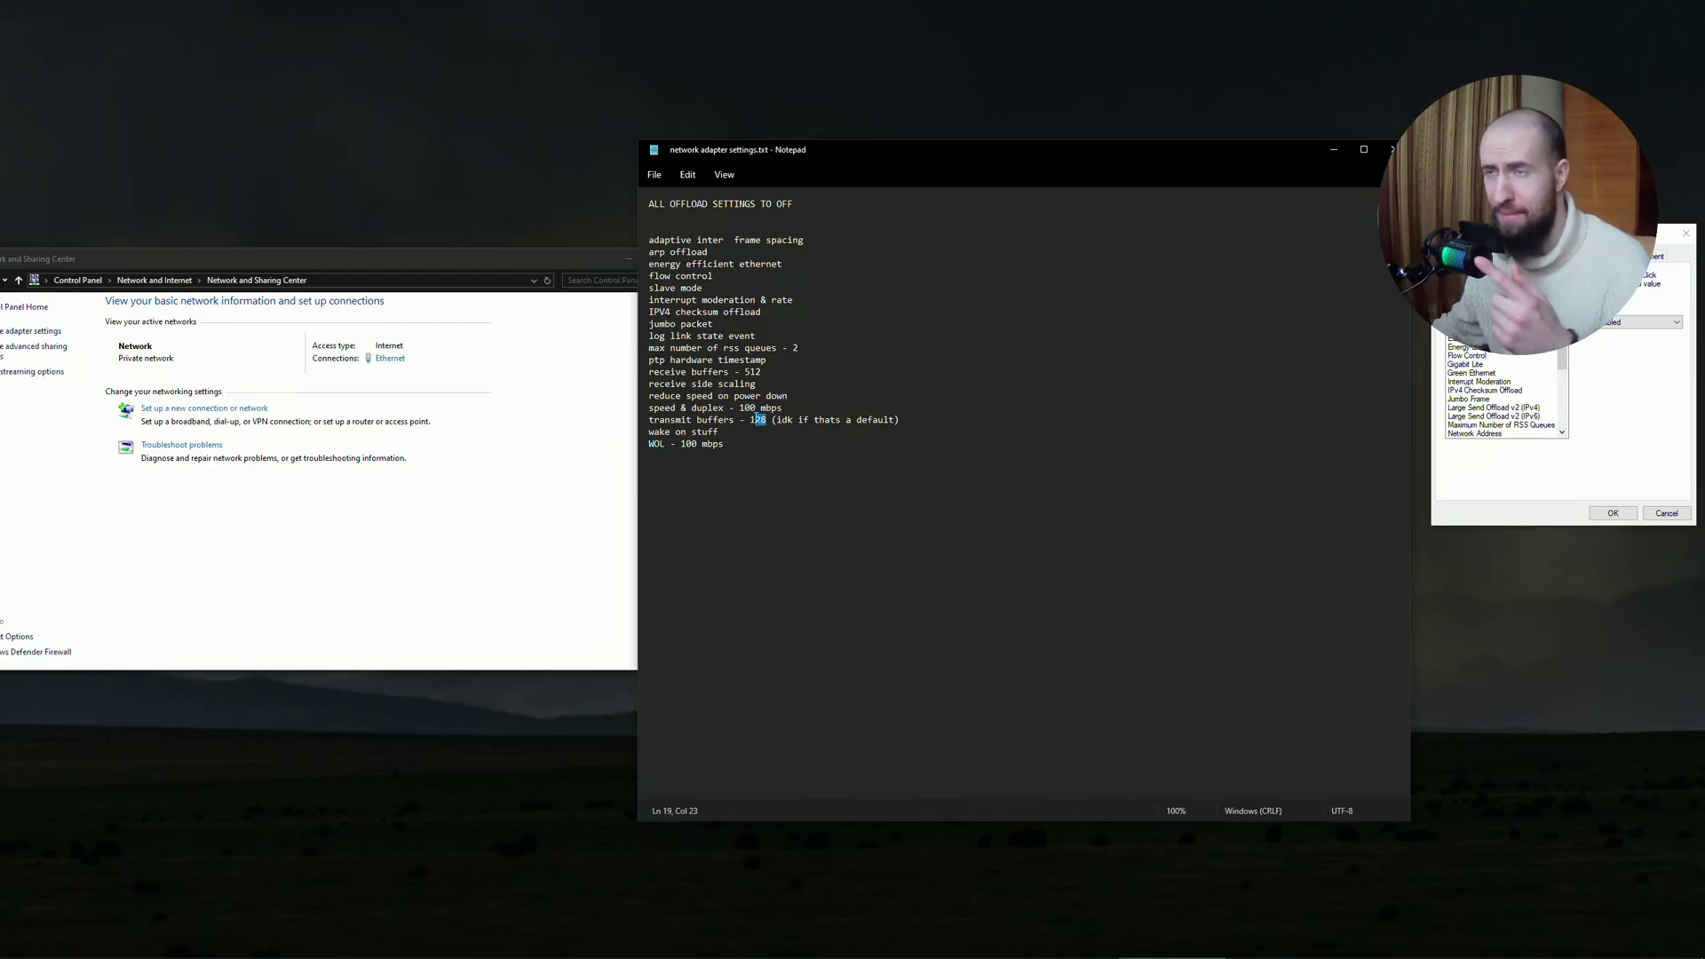
key("Up")
key("Up")
key("Up")
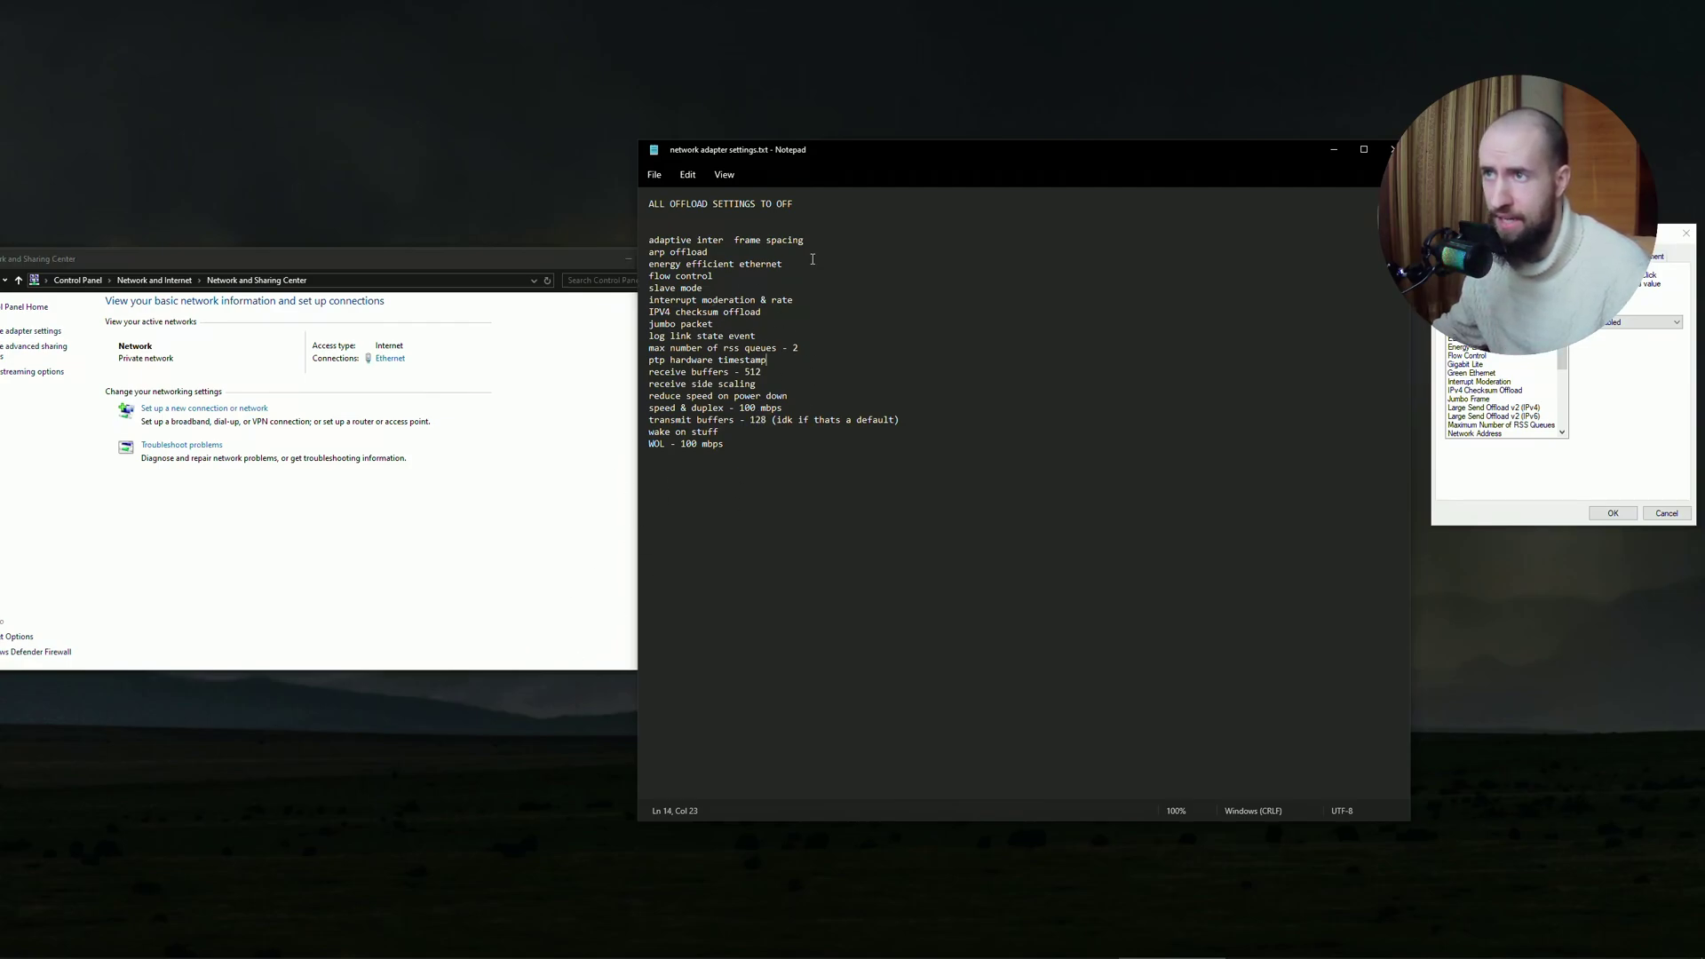
Review the IPv4 Checksum Offload and Large Send Offload v2 (IPv4) properties
left_click(1569, 362)
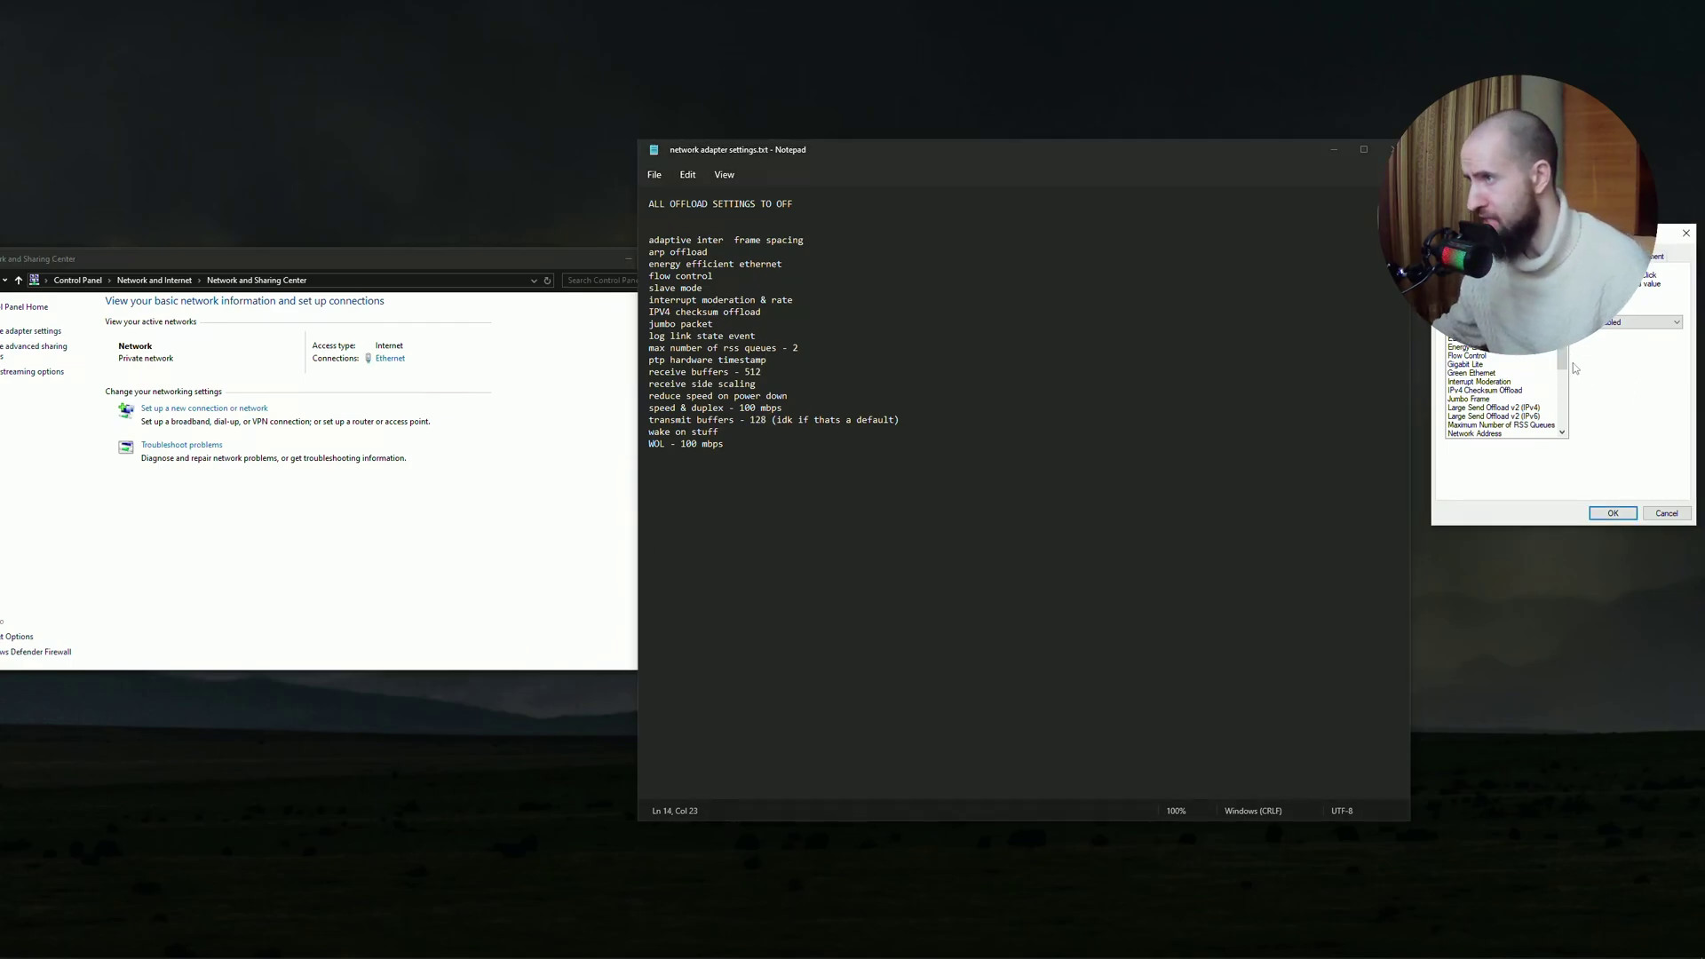
left_click(1501, 391)
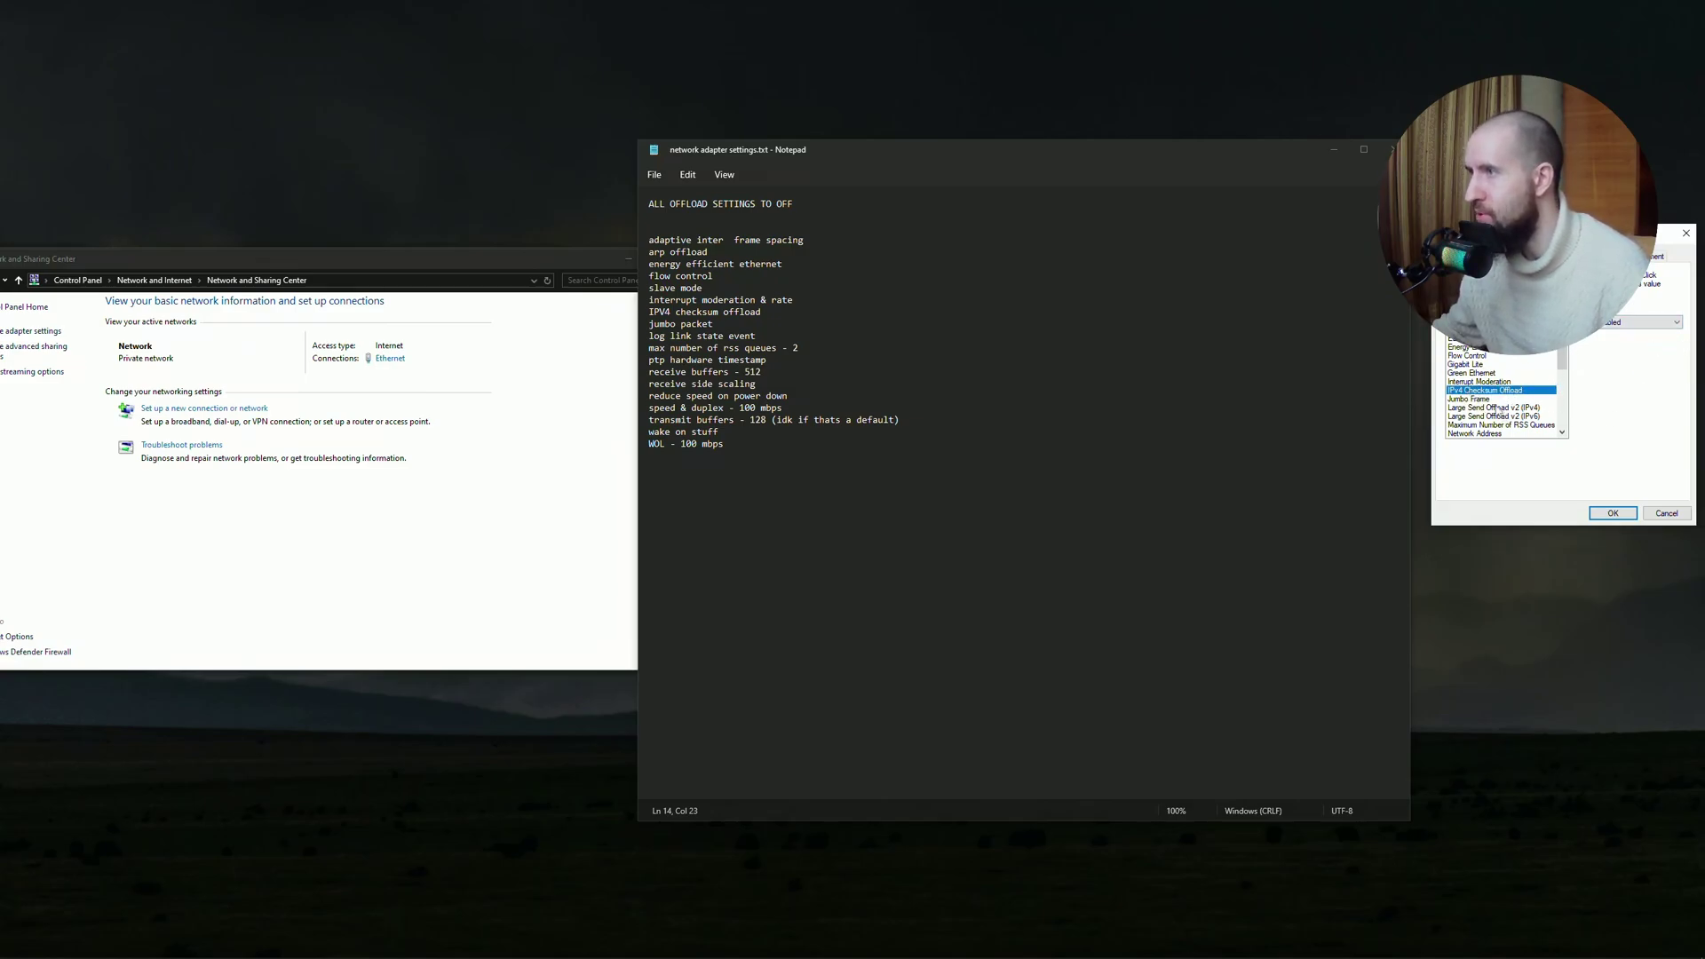
left_click(1501, 408)
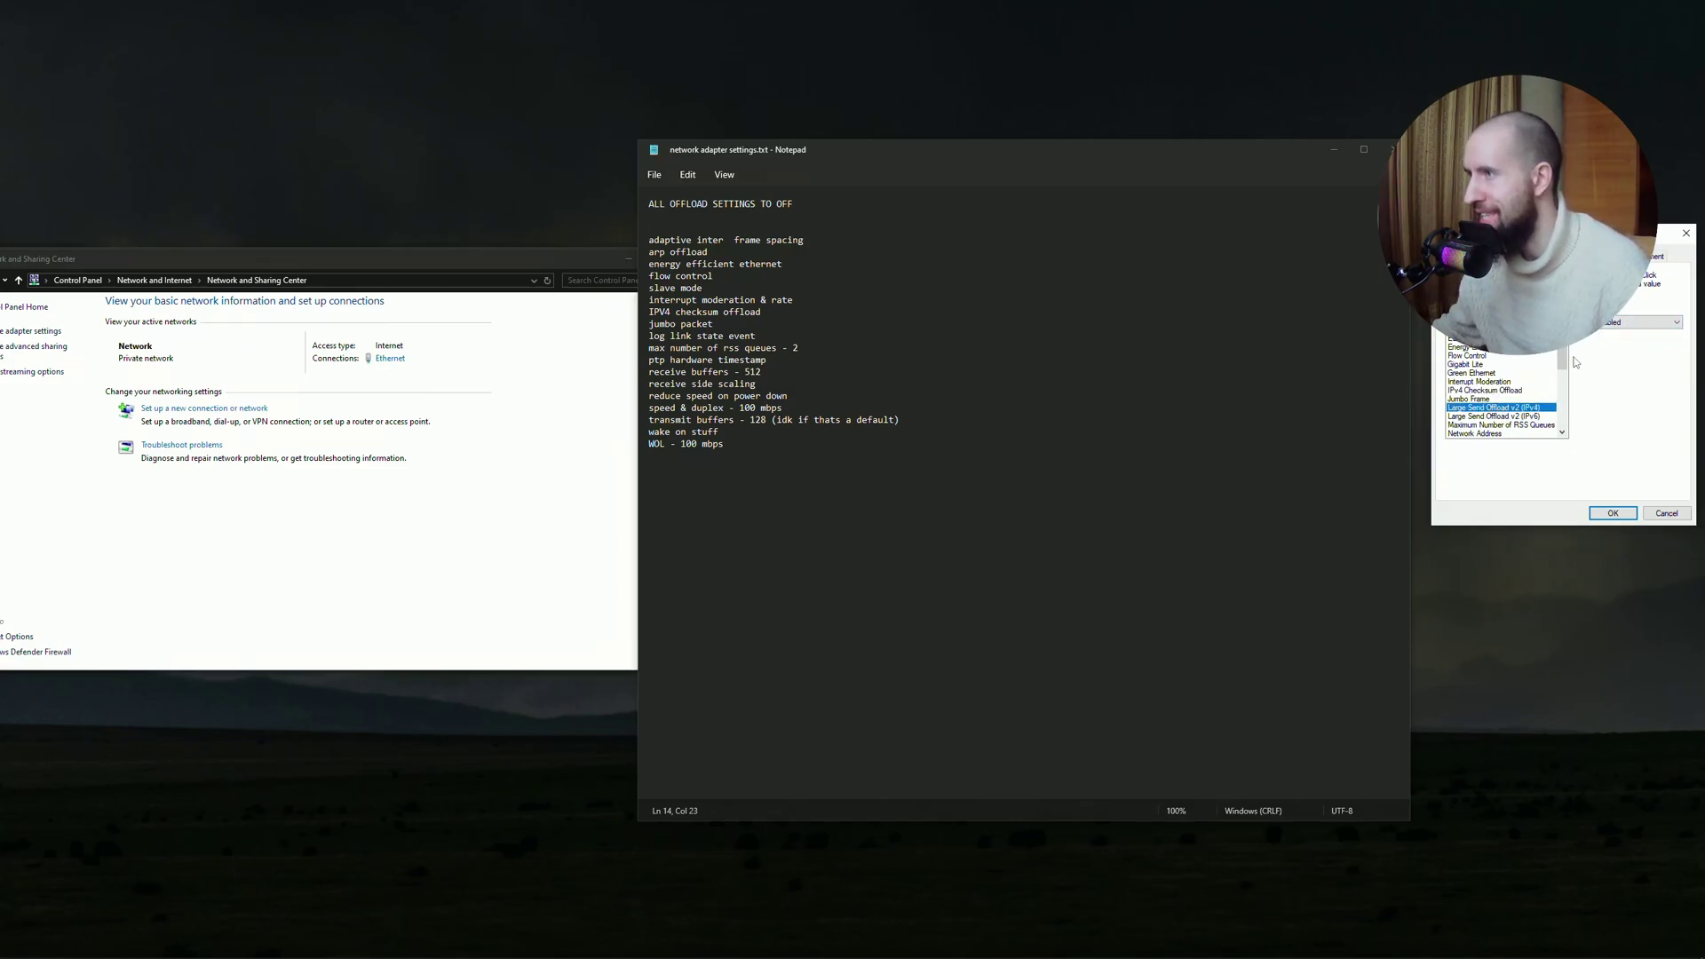
Review the UDP/TCP Checksum Offload and Wake on Magic Packet properties further down
scroll(1501, 399, "down", 3)
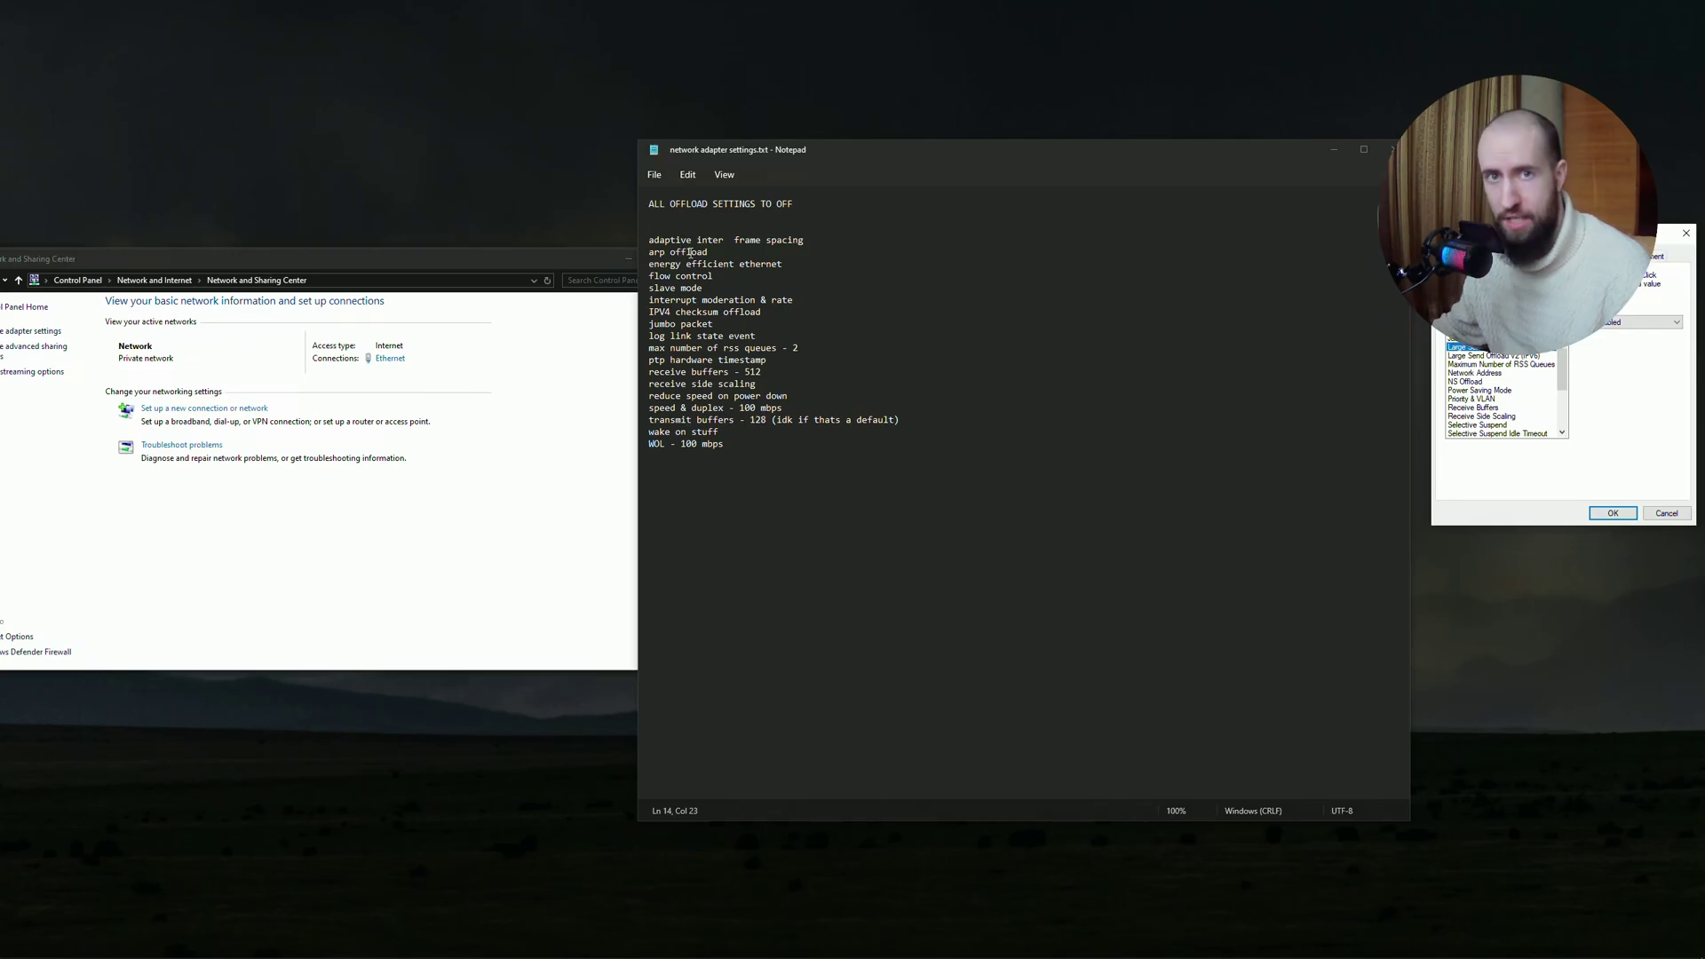
scroll(1564, 364, "down", 1)
scroll(1564, 364, "down", 2)
scroll(1564, 364, "down", 1)
left_click(1505, 383)
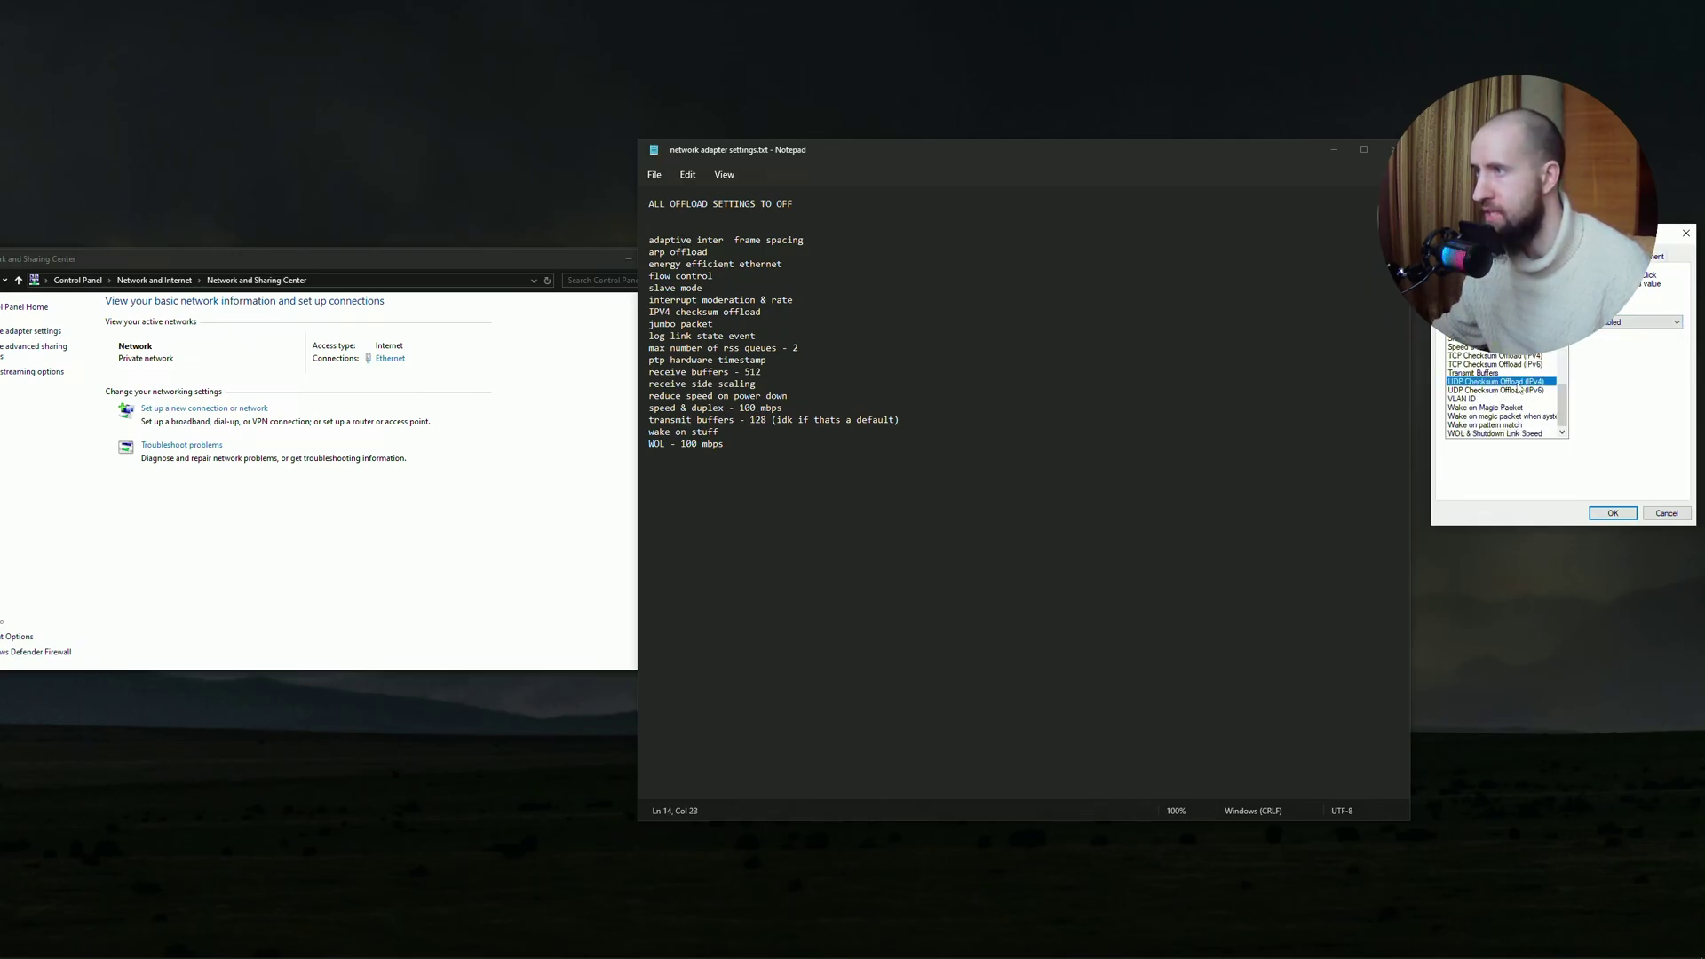
key("Up")
key("Up")
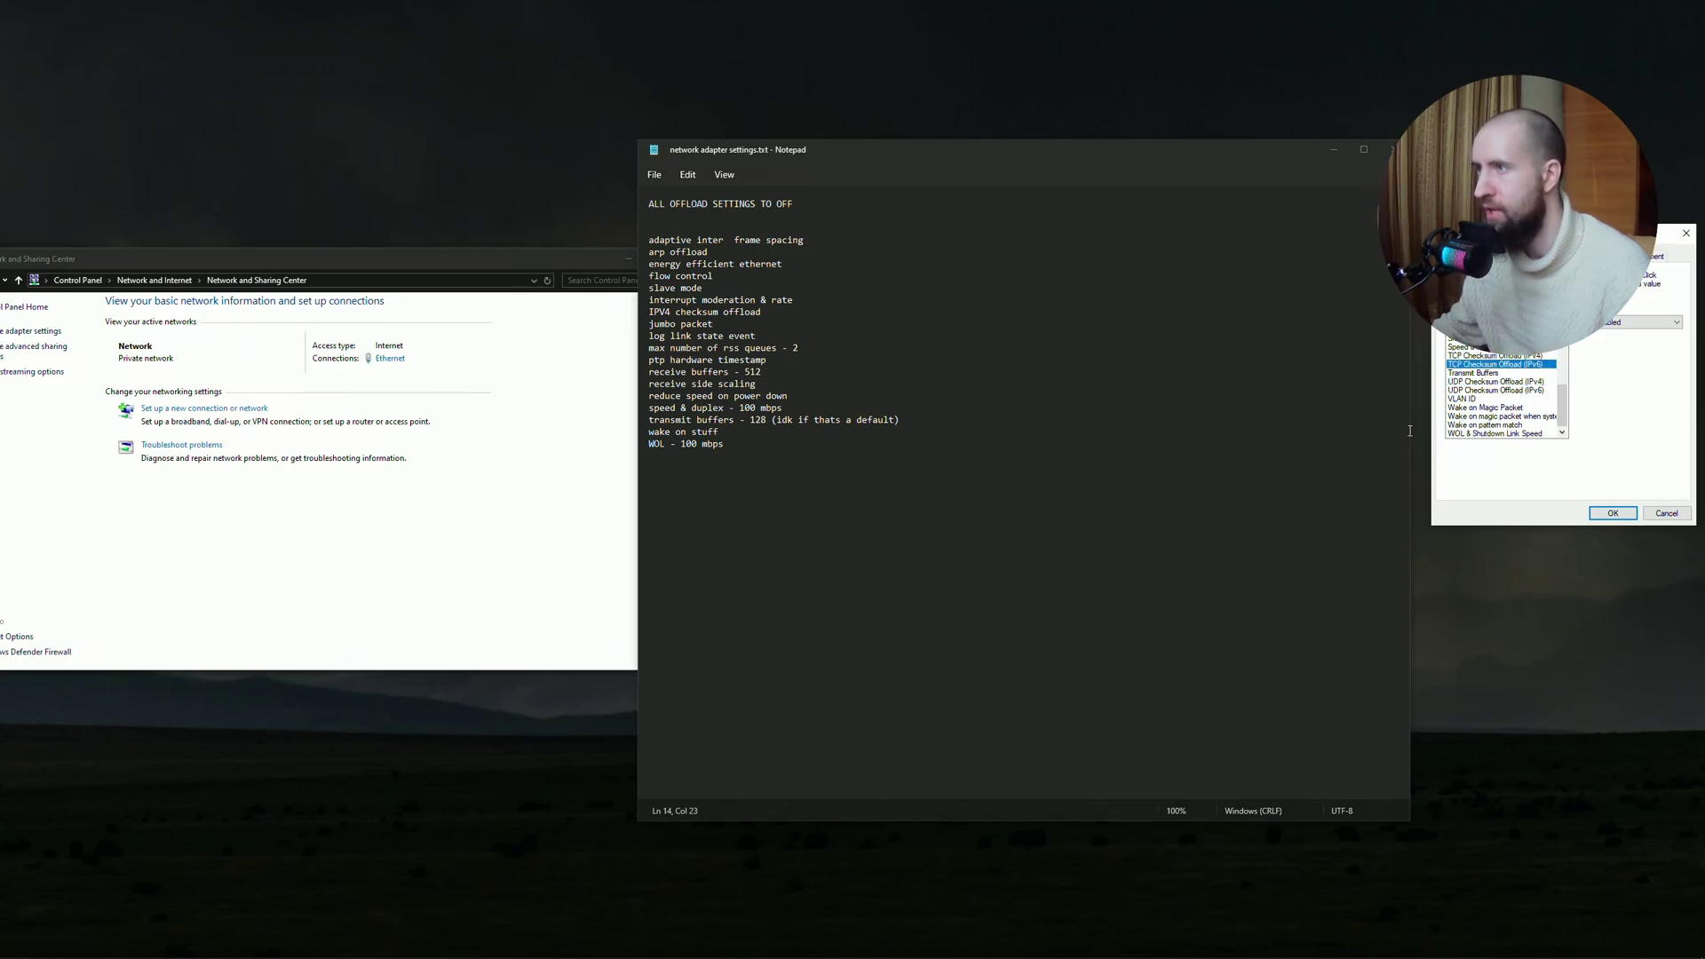
key("Down")
key("Down")
key("Down")
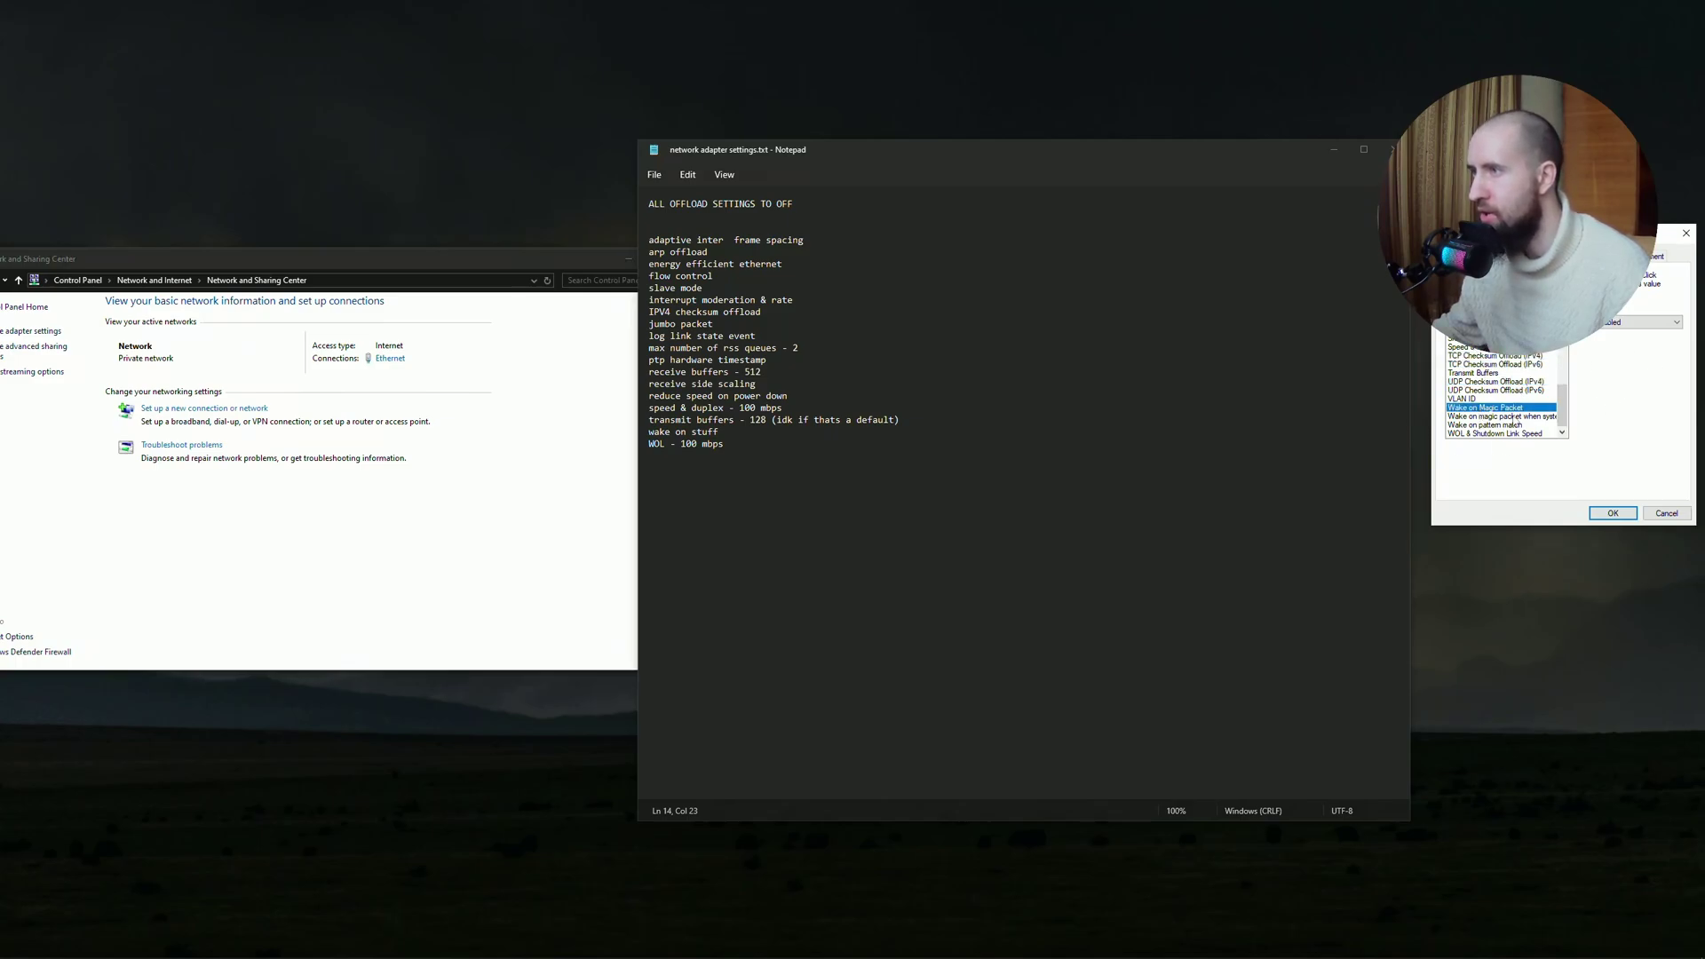
left_click(1524, 418)
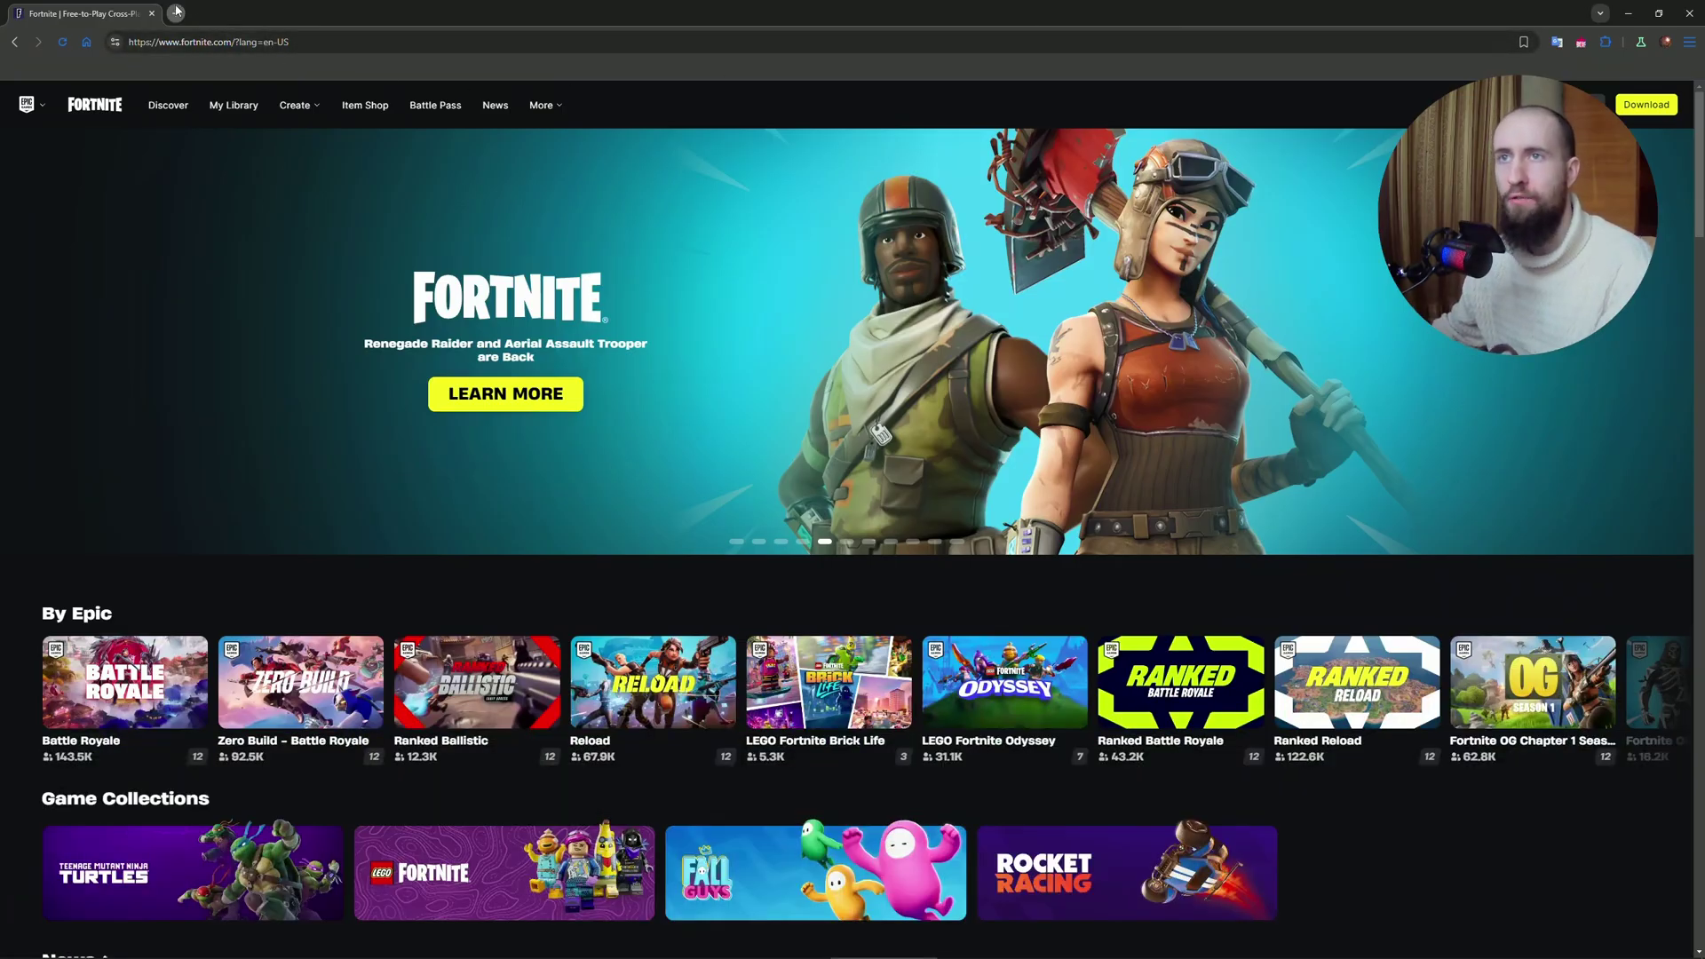
Search Google for 'leatrix latency fix' in a new tab
left_click(176, 12)
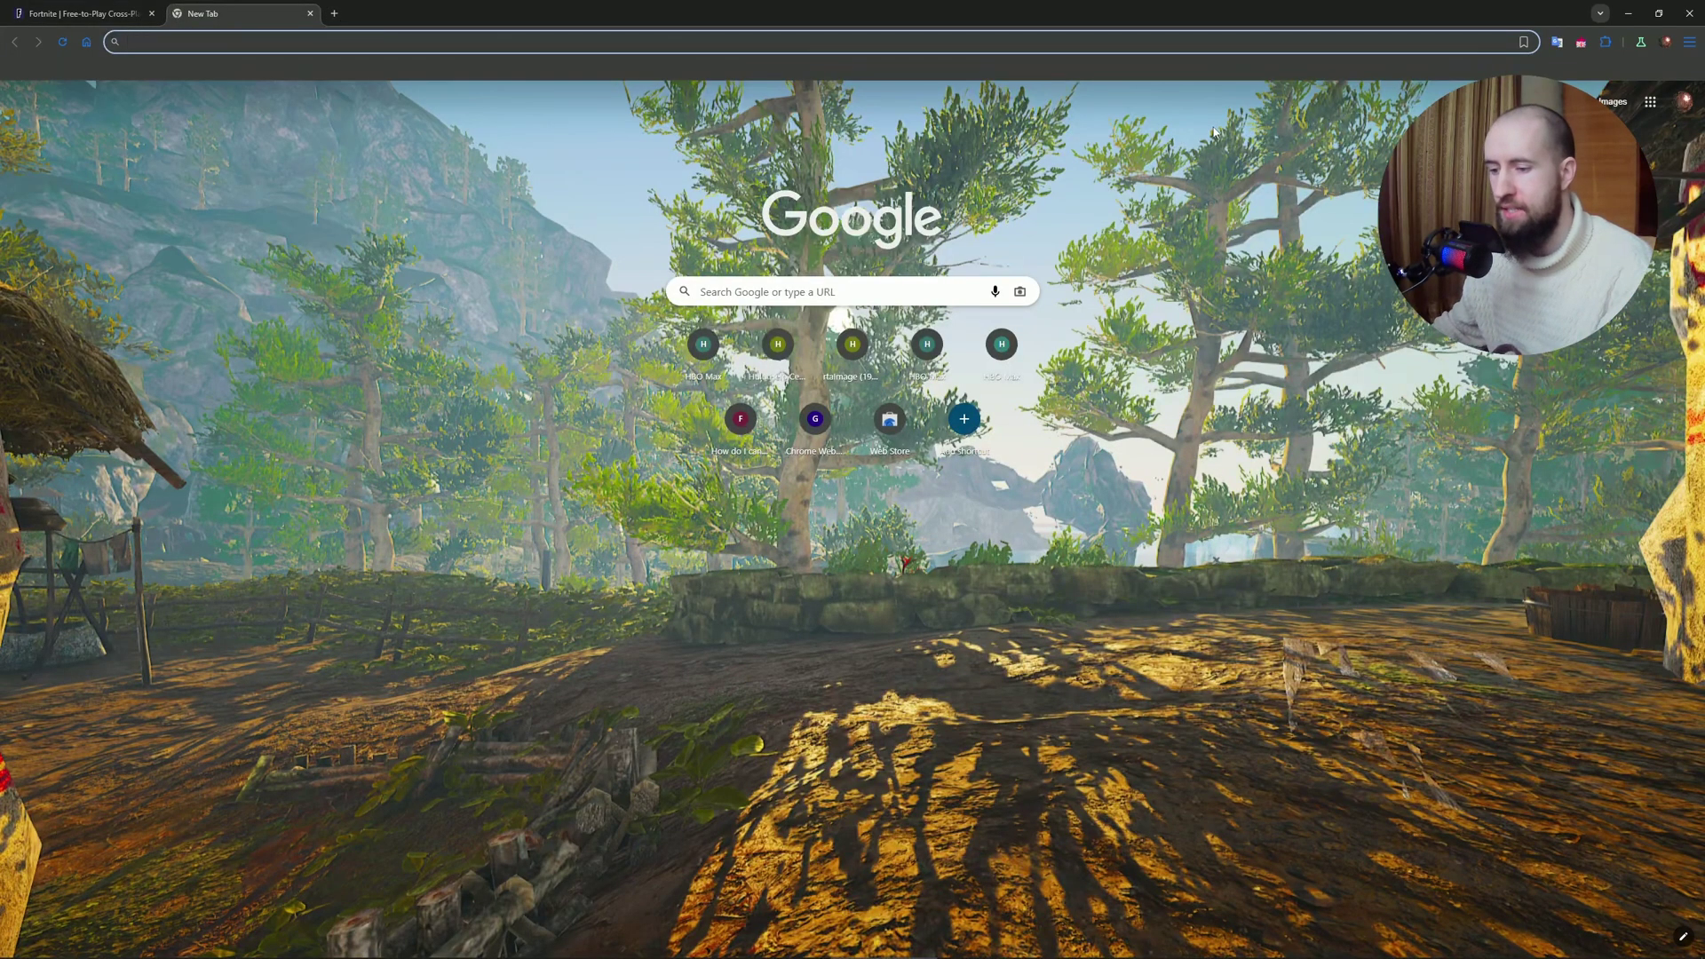
type("leatrix")
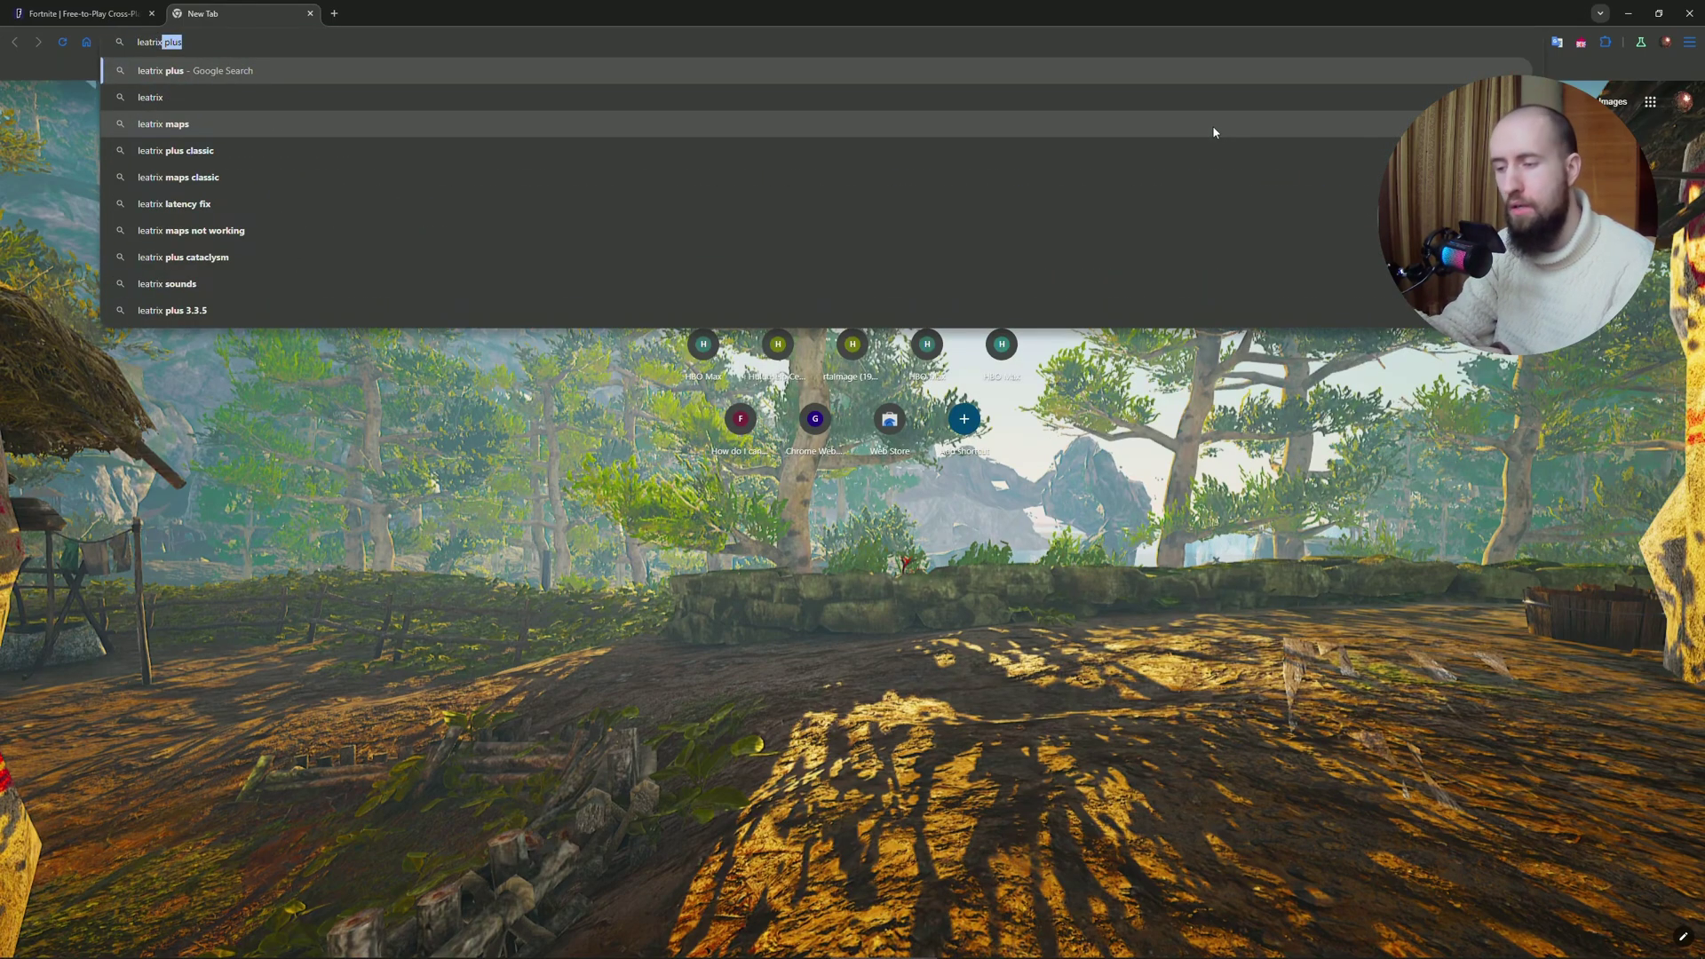
type(" late")
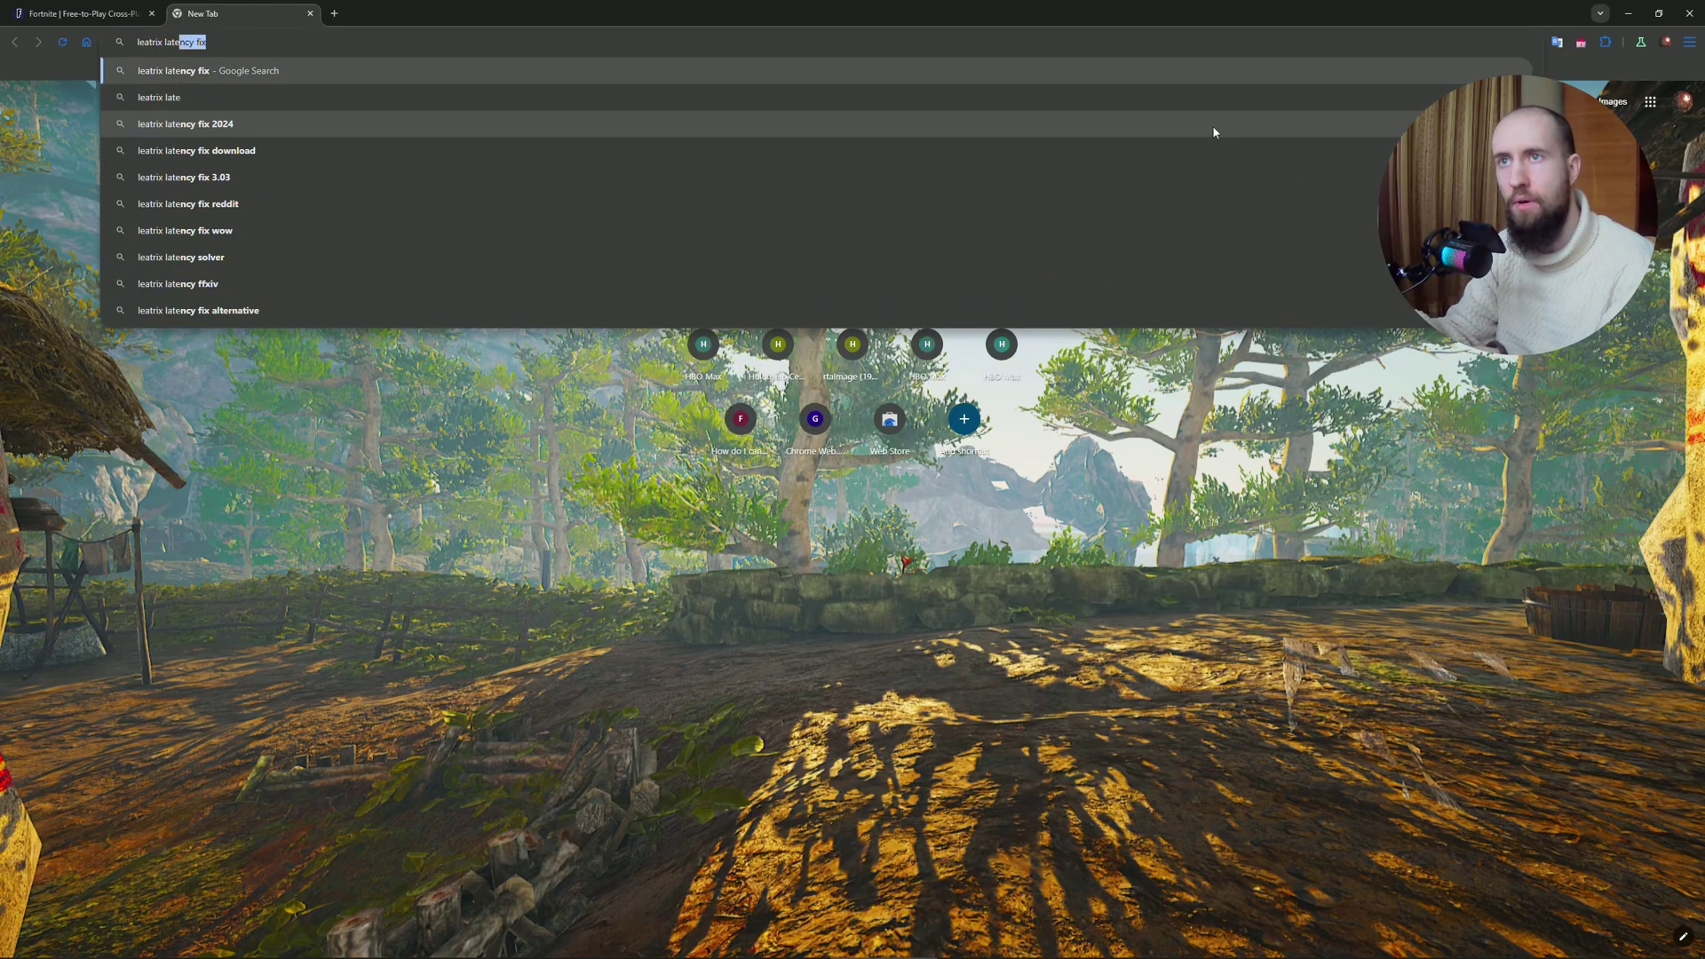
key("Return")
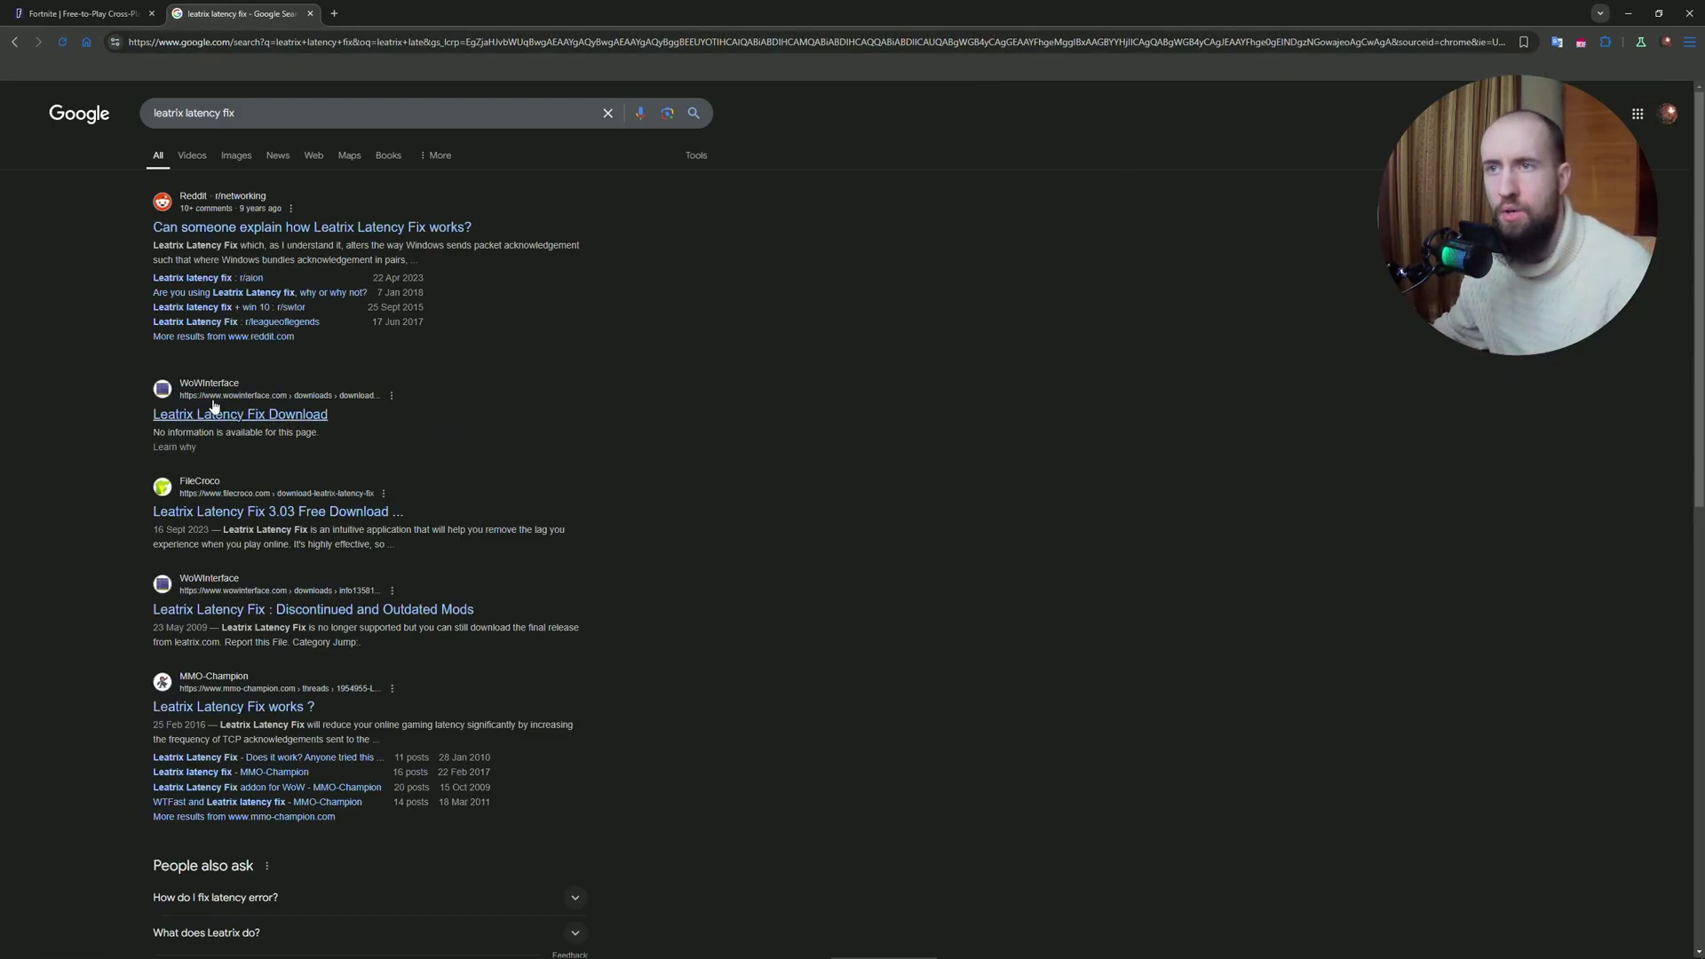
Open the WoWInterface Leatrix Latency Fix download page and dismiss the download prompt
left_click(266, 415)
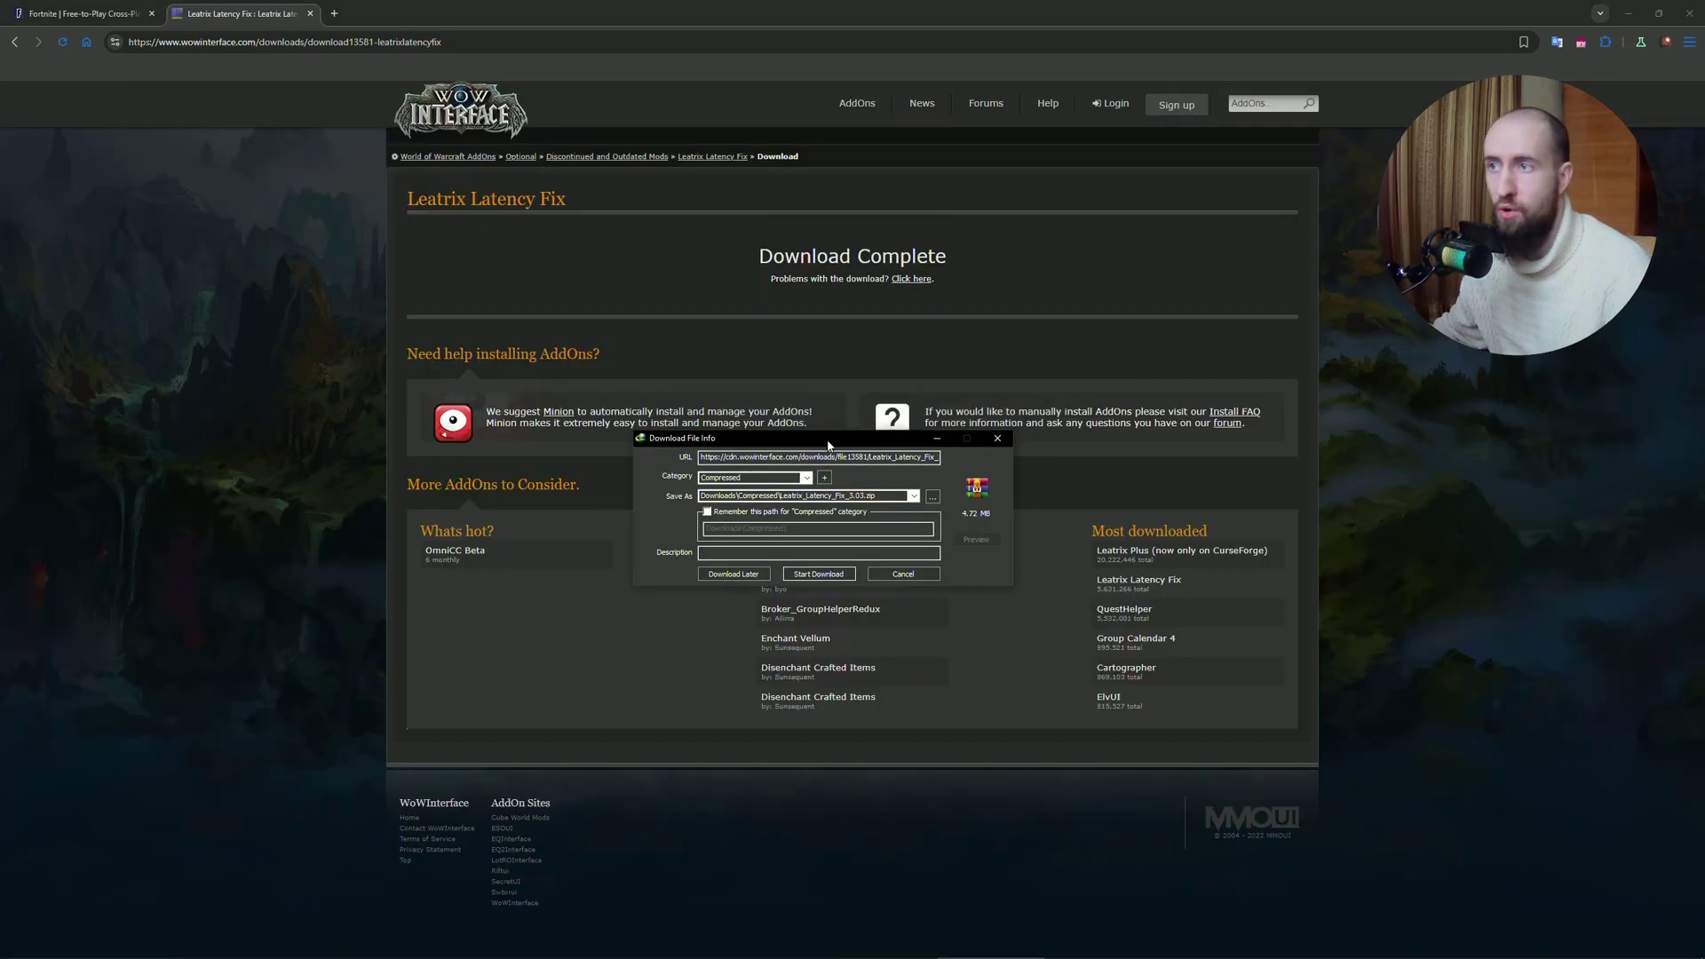
left_click_drag(722, 404, 744, 407)
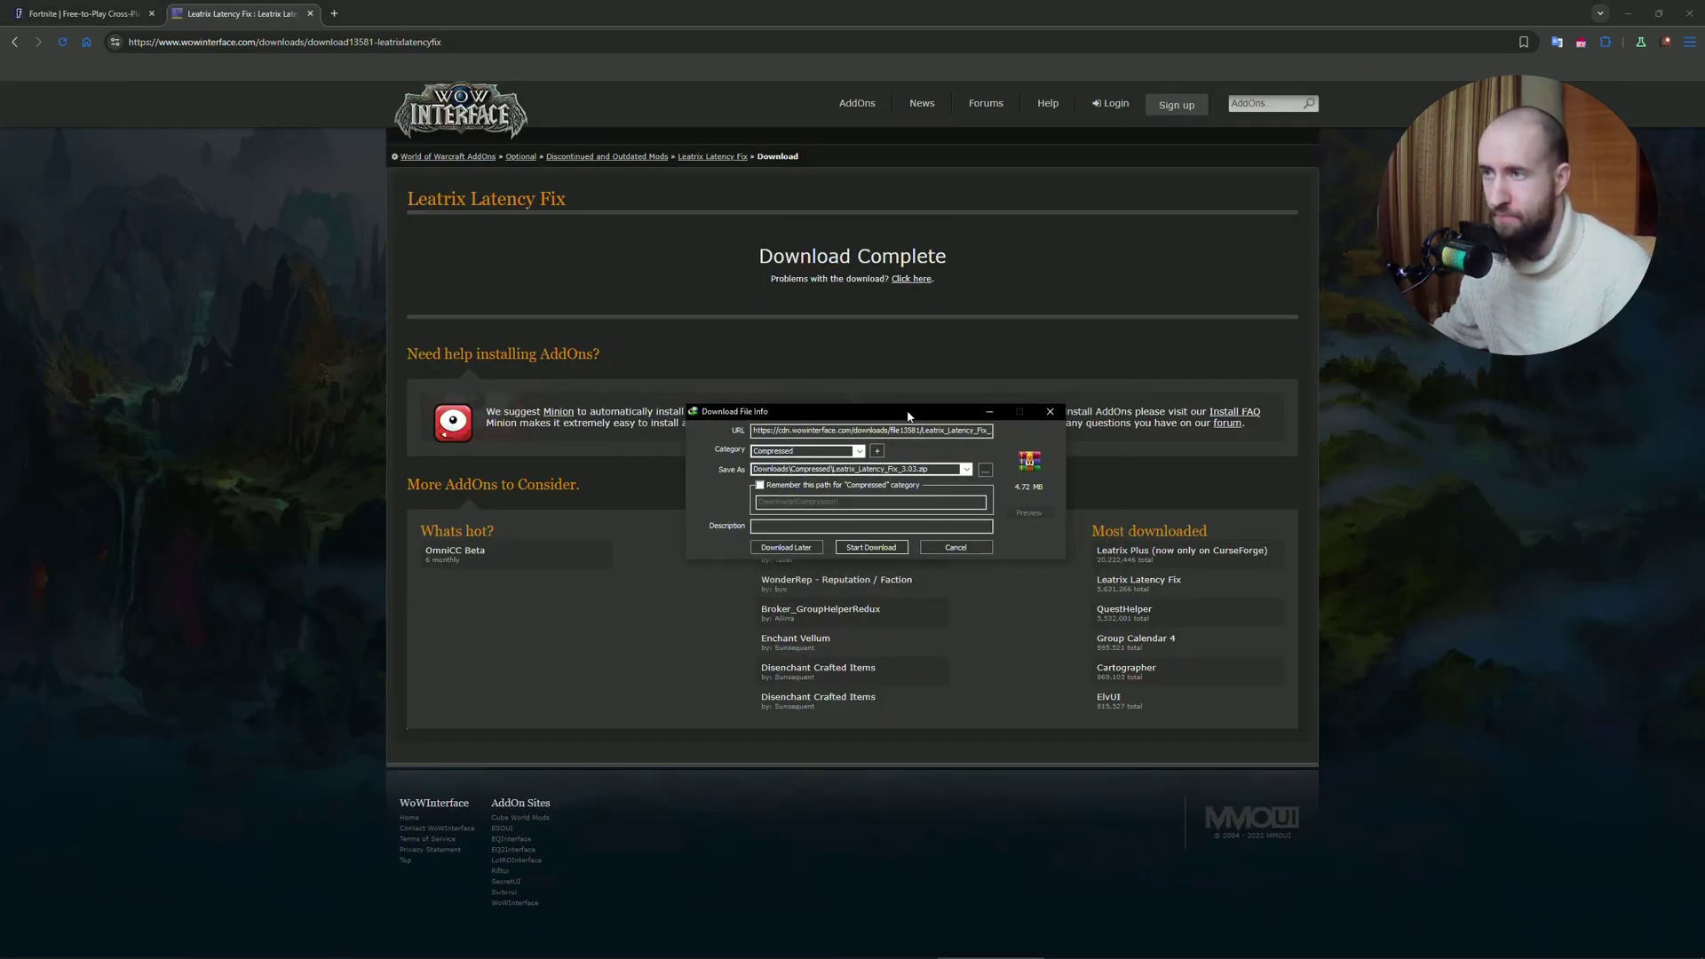
left_click(1050, 413)
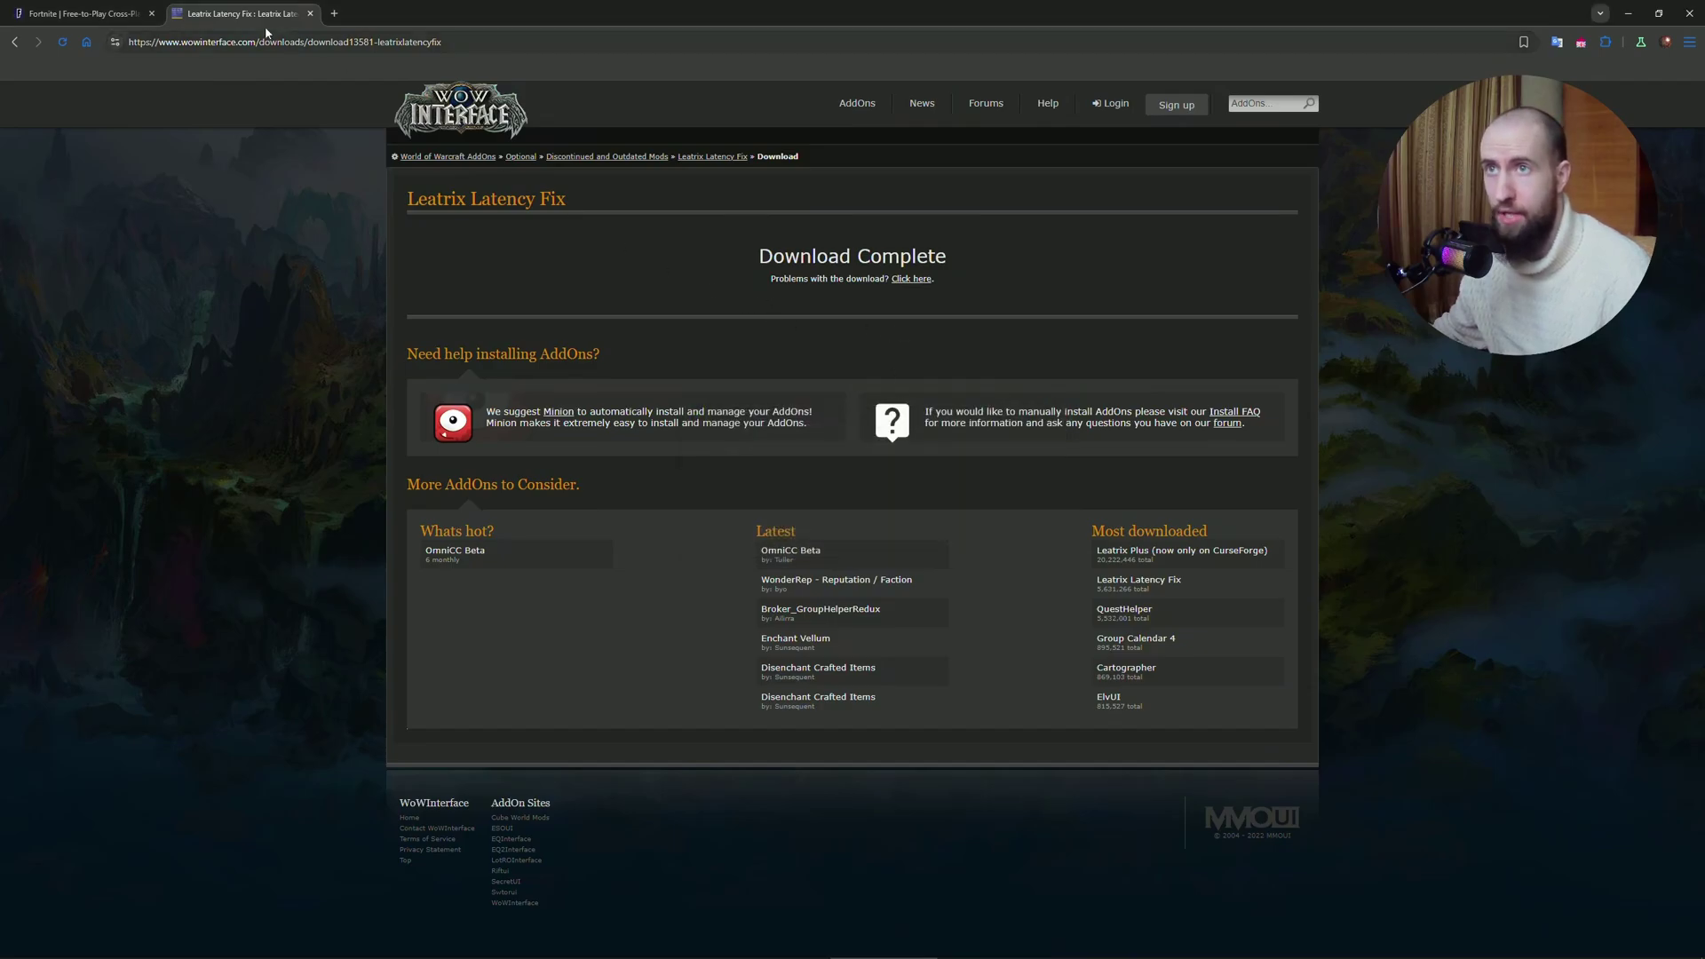
Close the tab and run Leatrix_Latency_Fix_3.03.exe to confirm it shows Installed
key("ctrl+w")
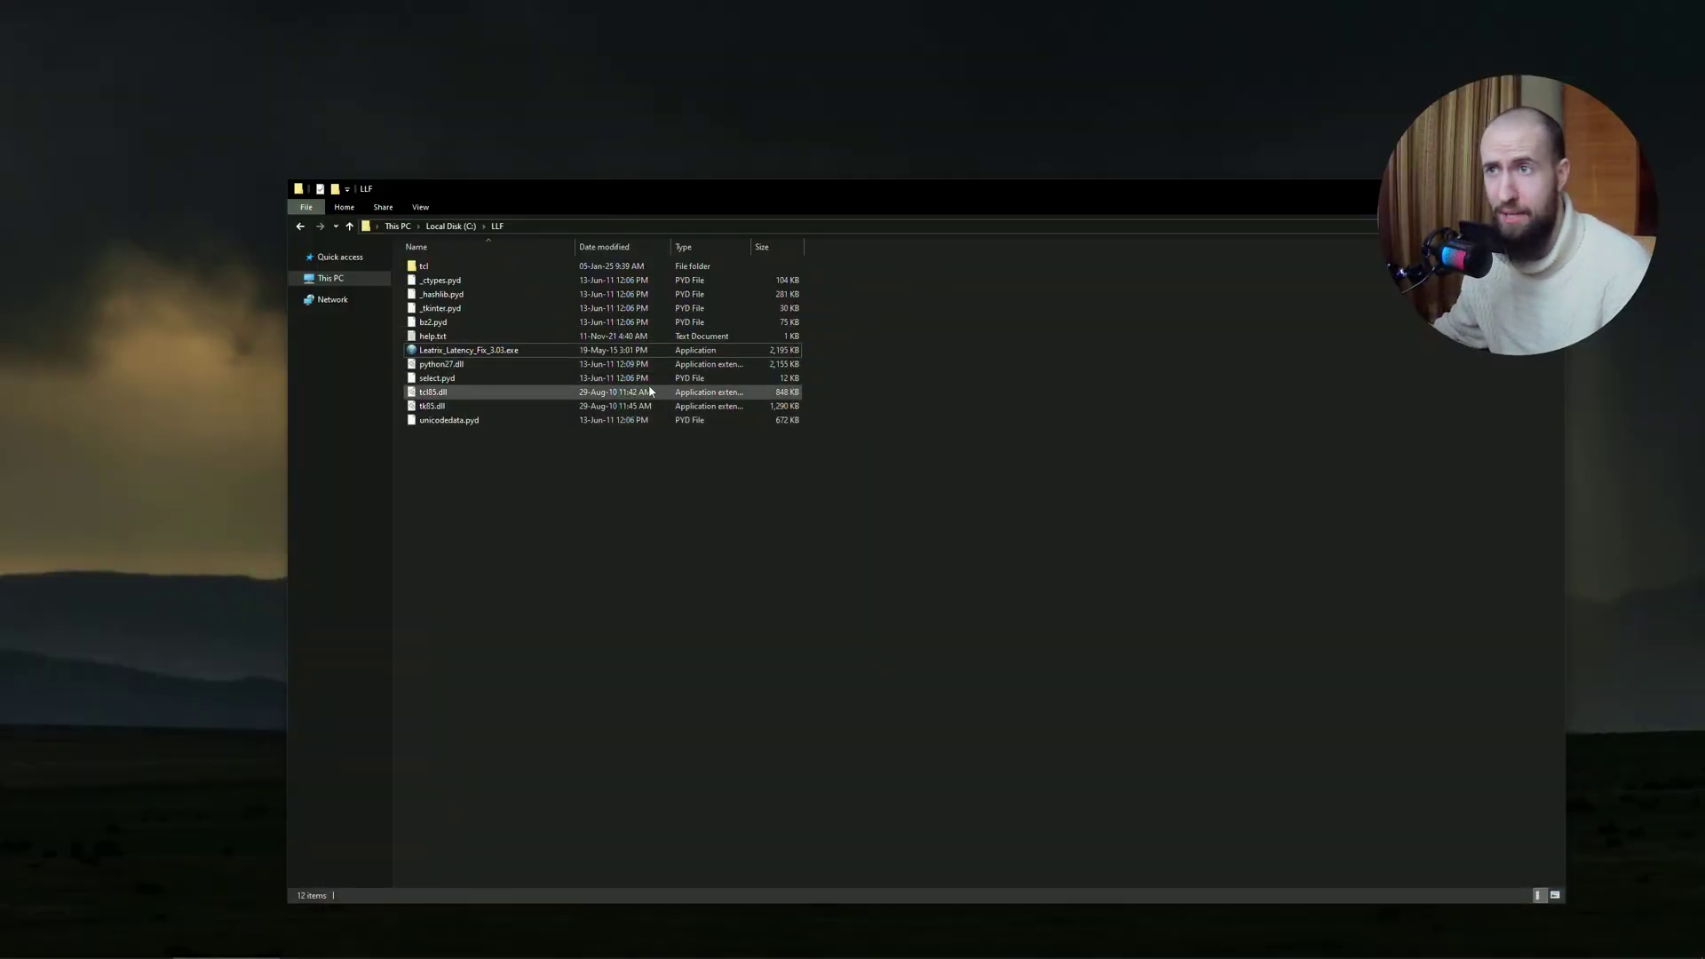
double_click(535, 350)
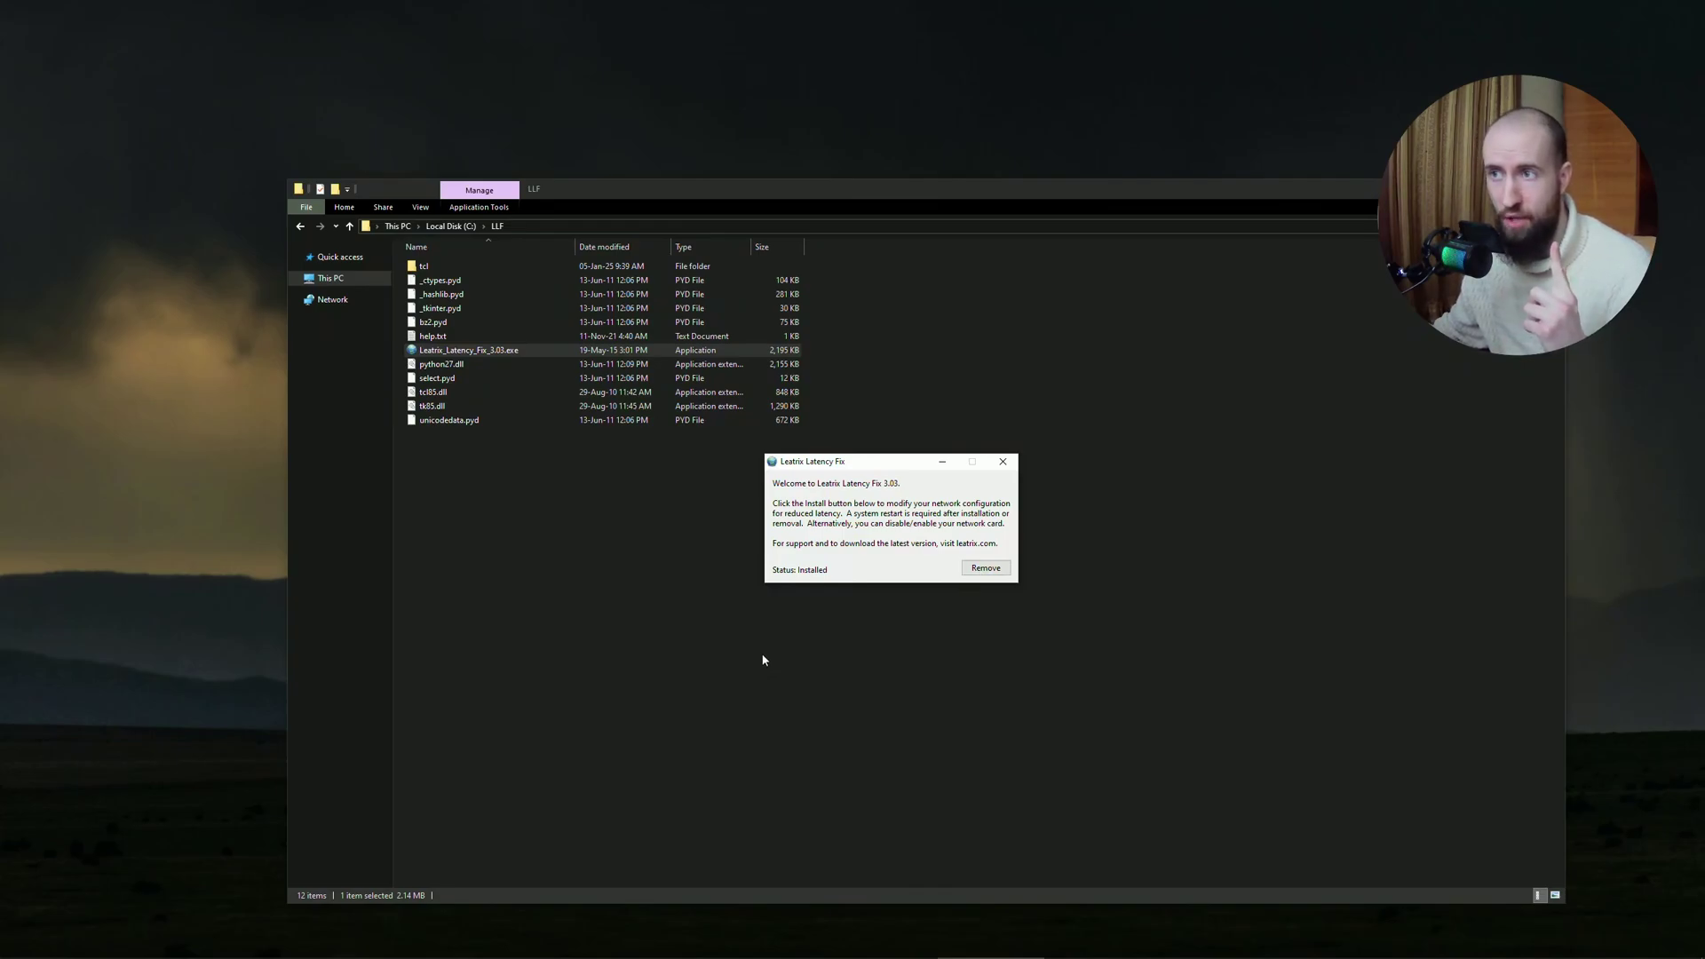
left_click(1012, 463)
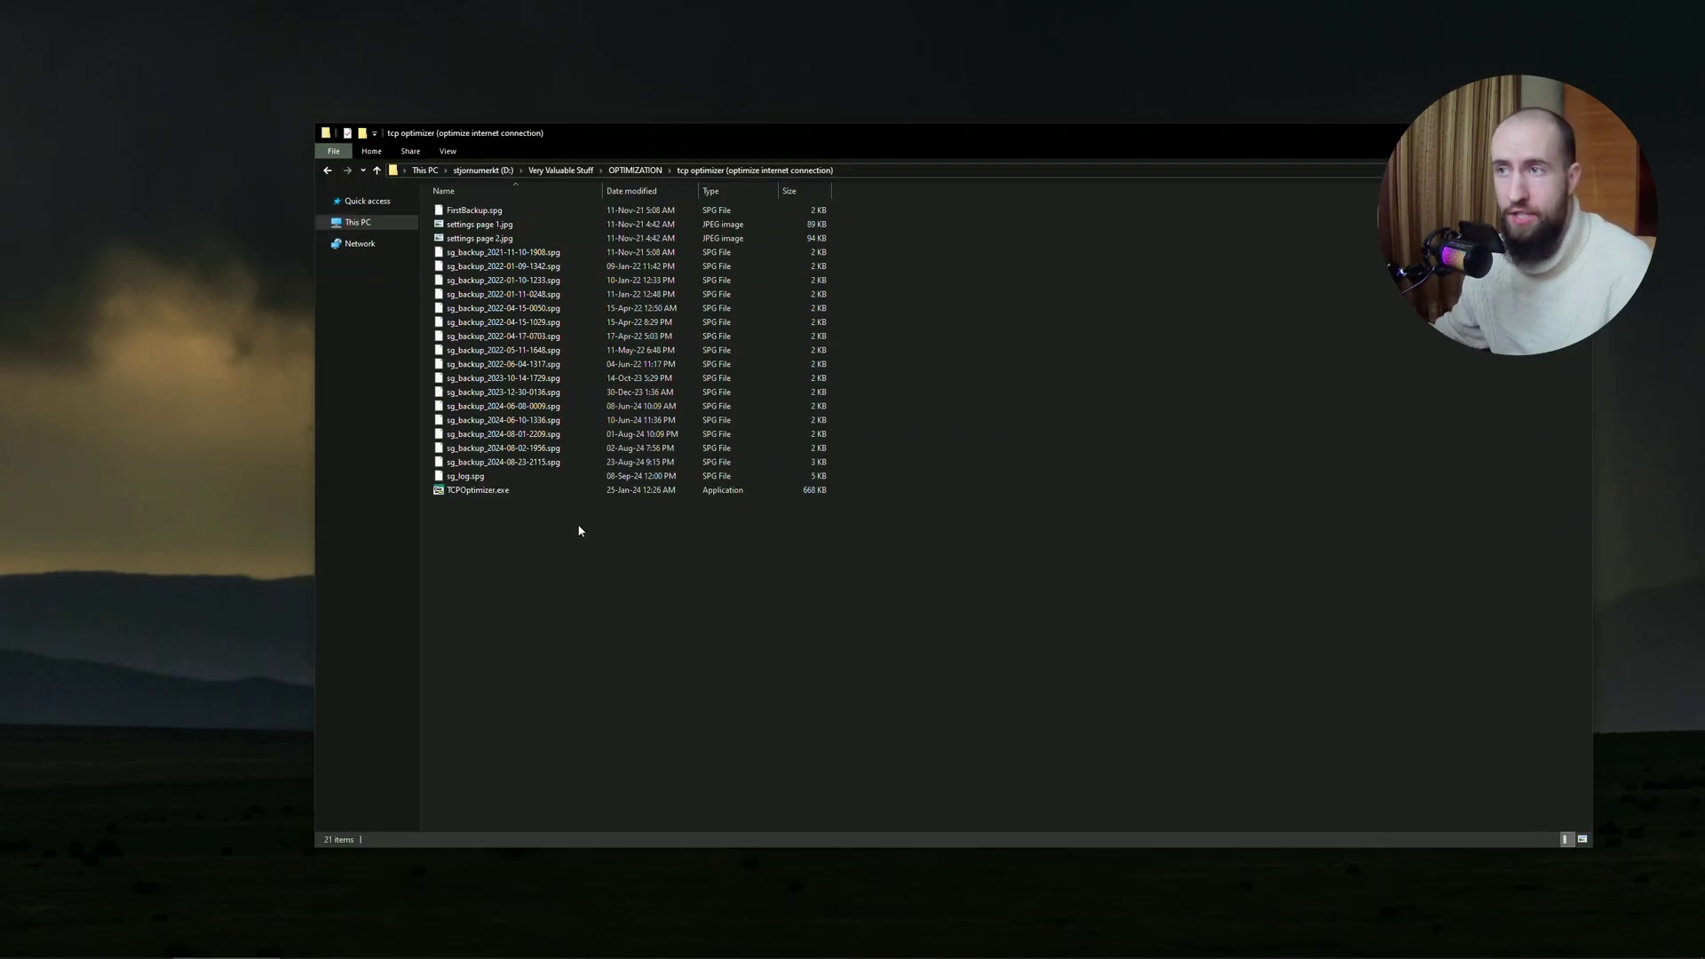
Launch TCPOptimizer.exe and move its window to the right side of the screen
double_click(490, 494)
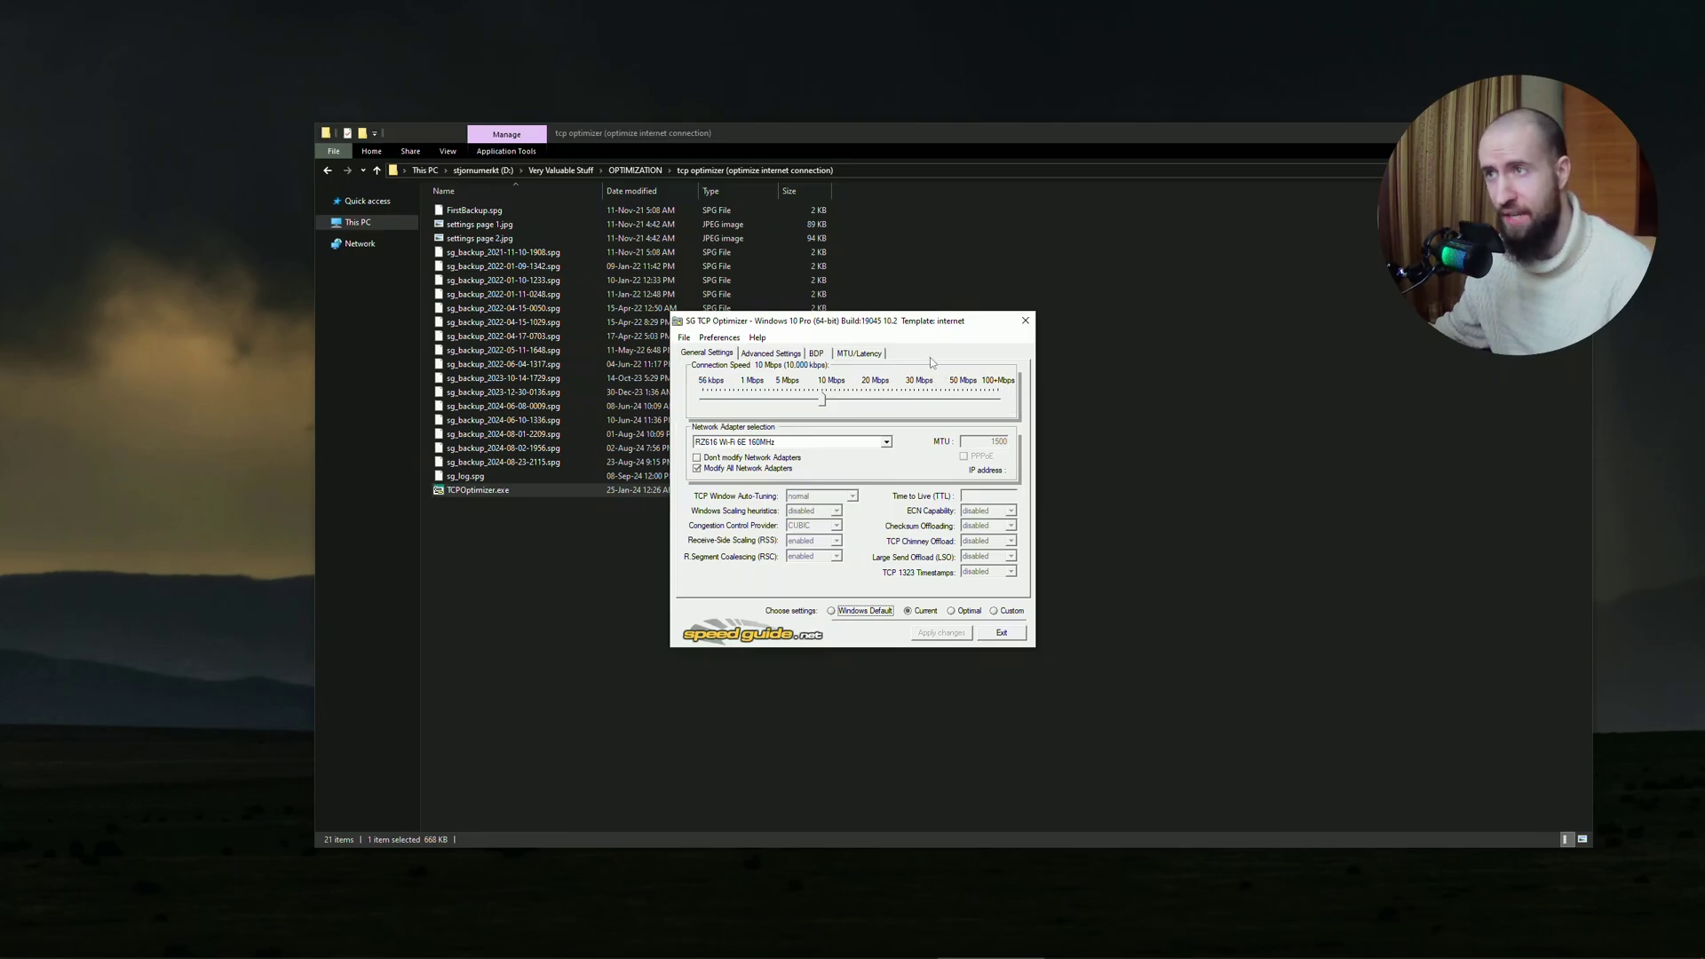
left_click_drag(910, 322, 1282, 316)
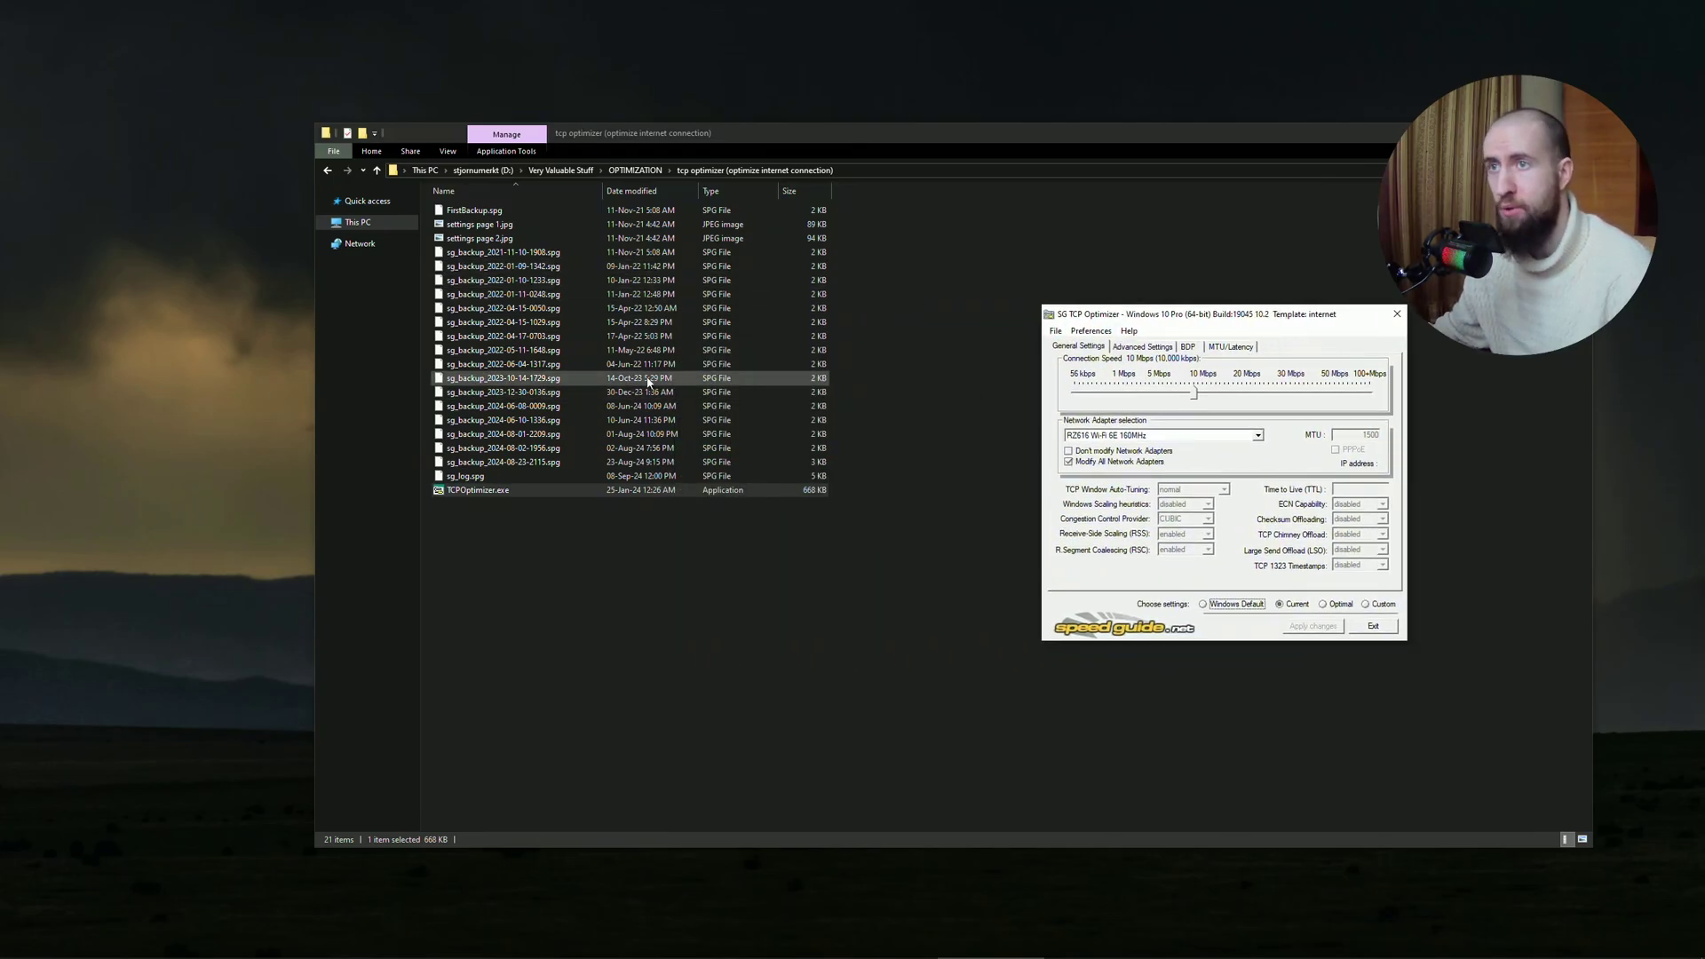
Open settings page 1.jpg in Photos Legacy
double_click(572, 228)
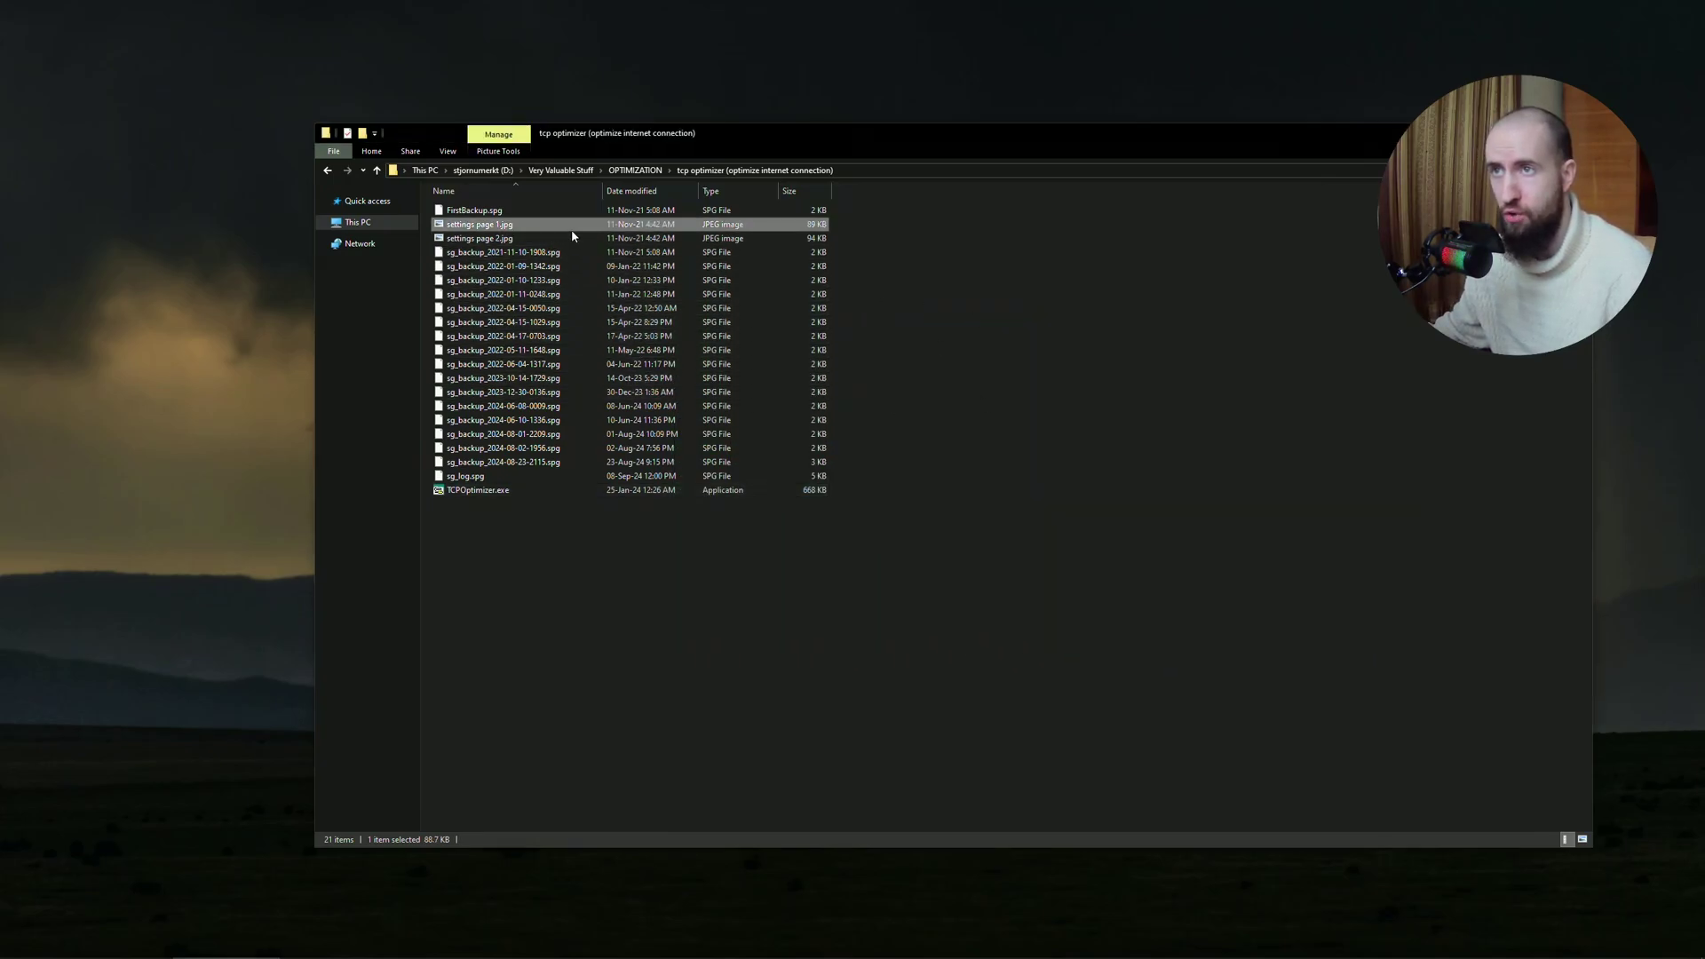
left_click(802, 326)
left_click(898, 561)
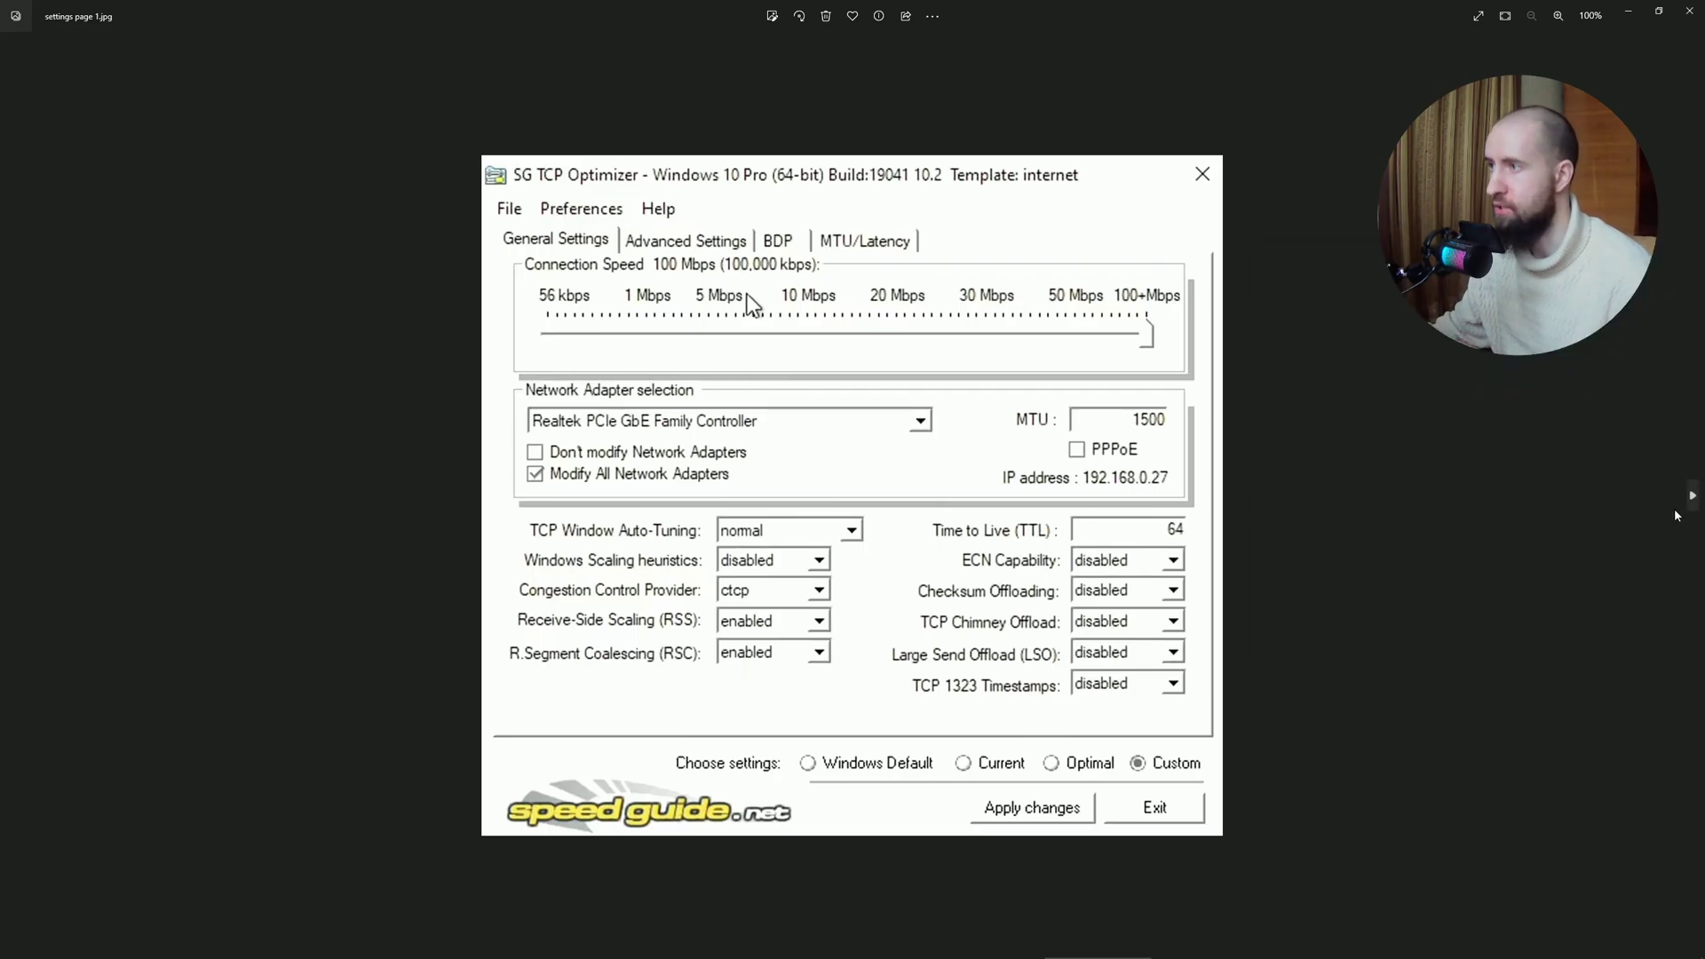
Advance Photos to settings page 2.jpg showing the Advanced Settings values
left_click(1692, 496)
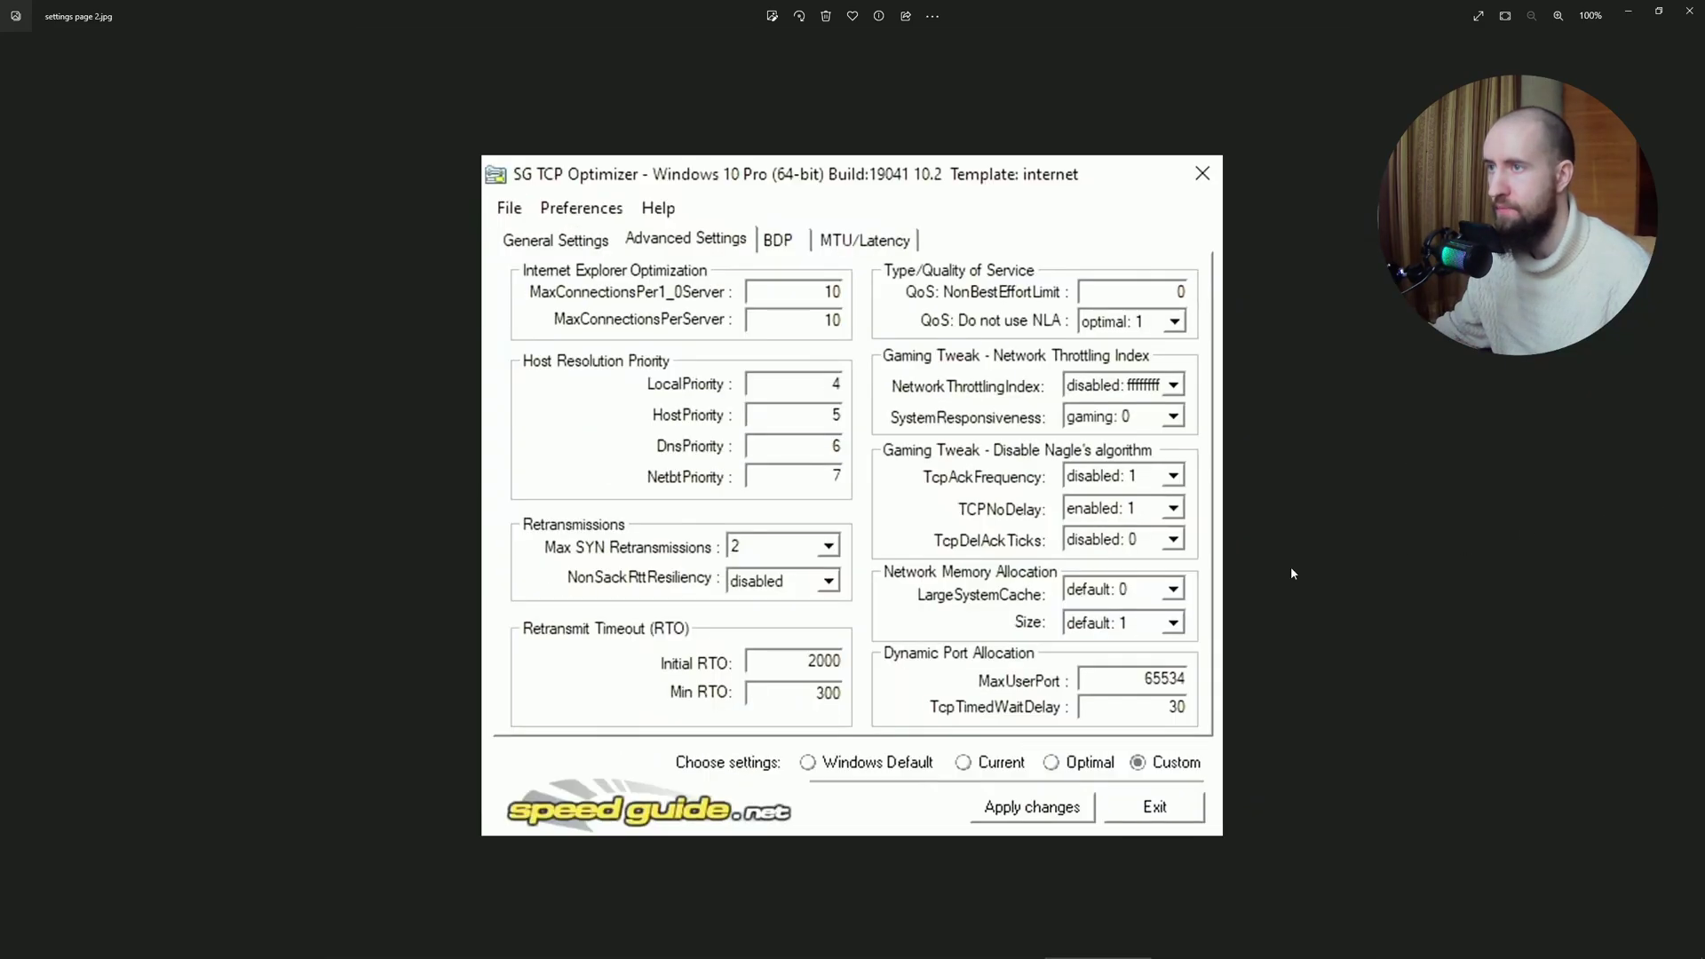